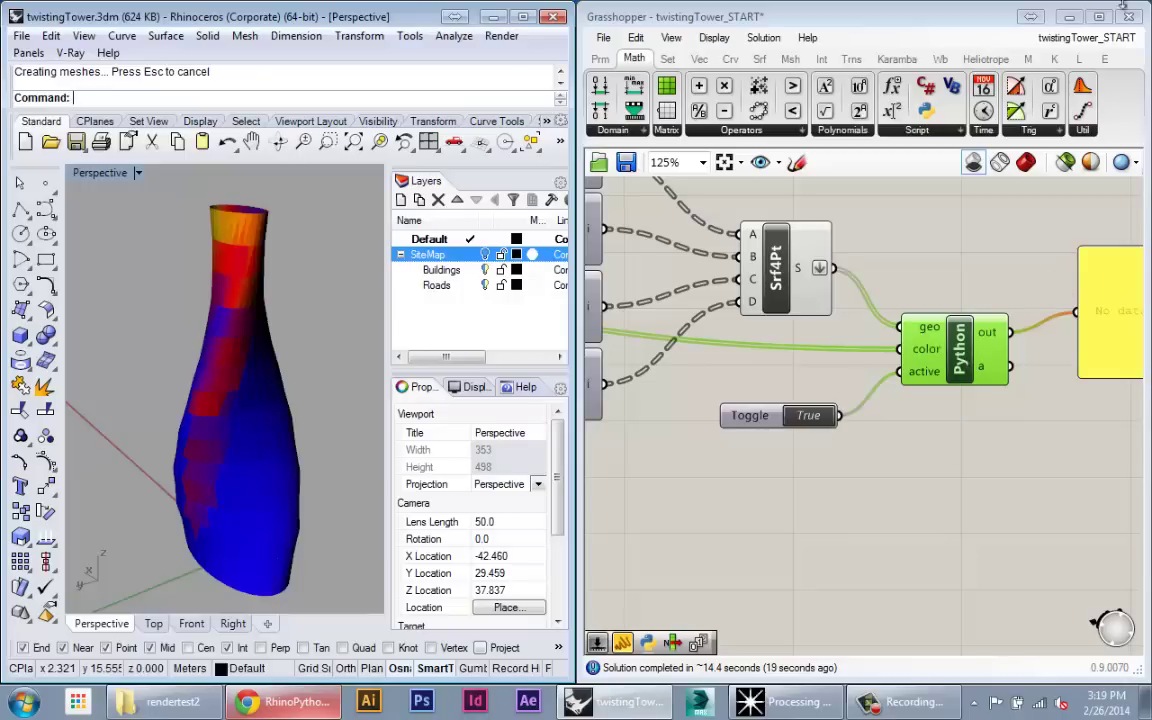
# - Examine the twisting tower definition, from the Python preview component back to the Mesh UV and Tri components
pyautogui.scroll(-2, 893, 468)
pyautogui.scroll(-4, 885, 470)
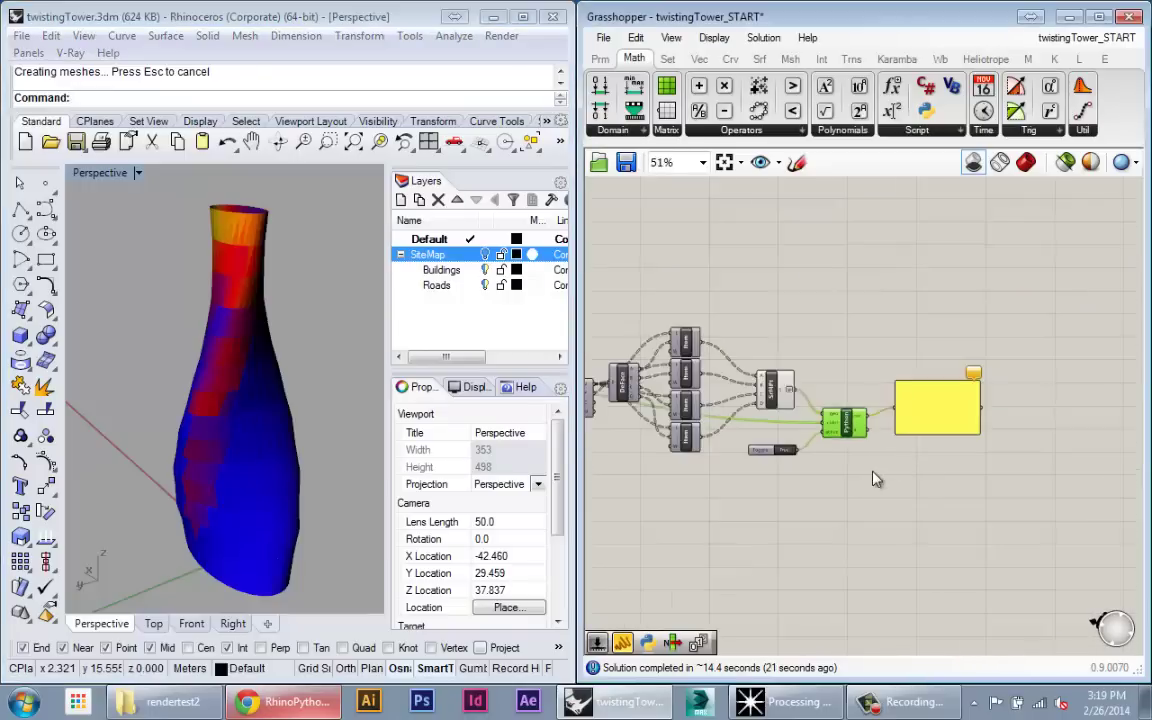
pyautogui.scroll(3, 920, 468)
pyautogui.scroll(-2, 940, 456)
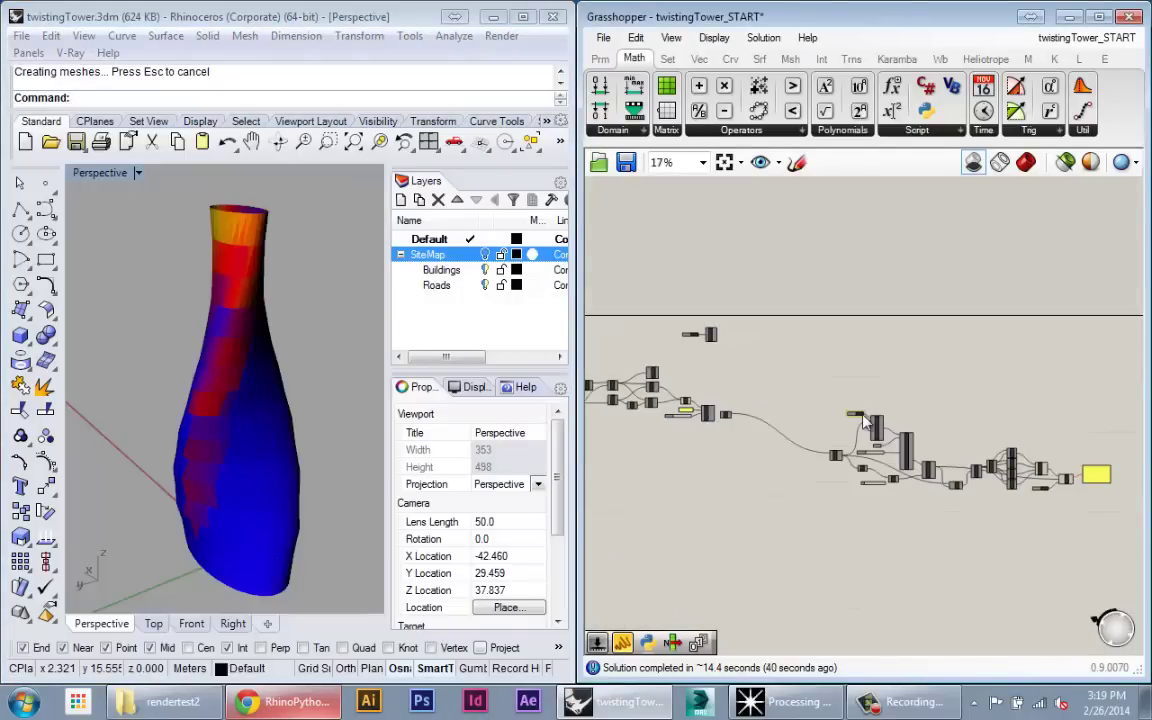
pyautogui.scroll(-3, 832, 394)
pyautogui.scroll(4, 751, 395)
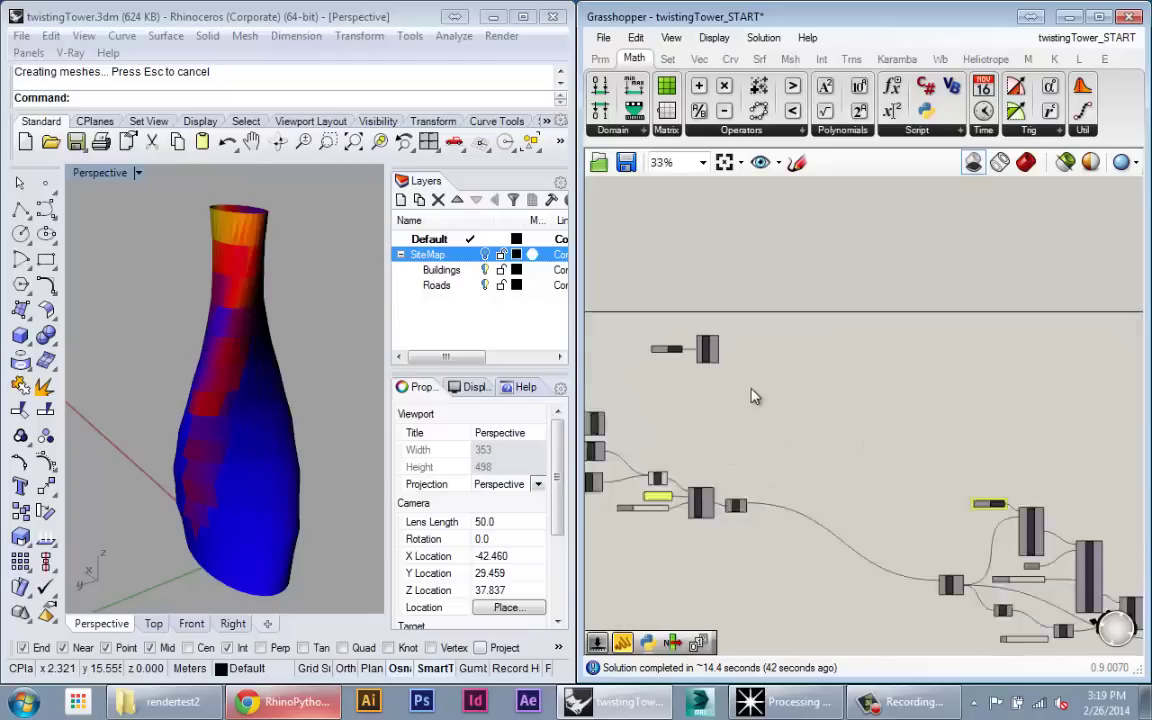
pyautogui.click(316, 393)
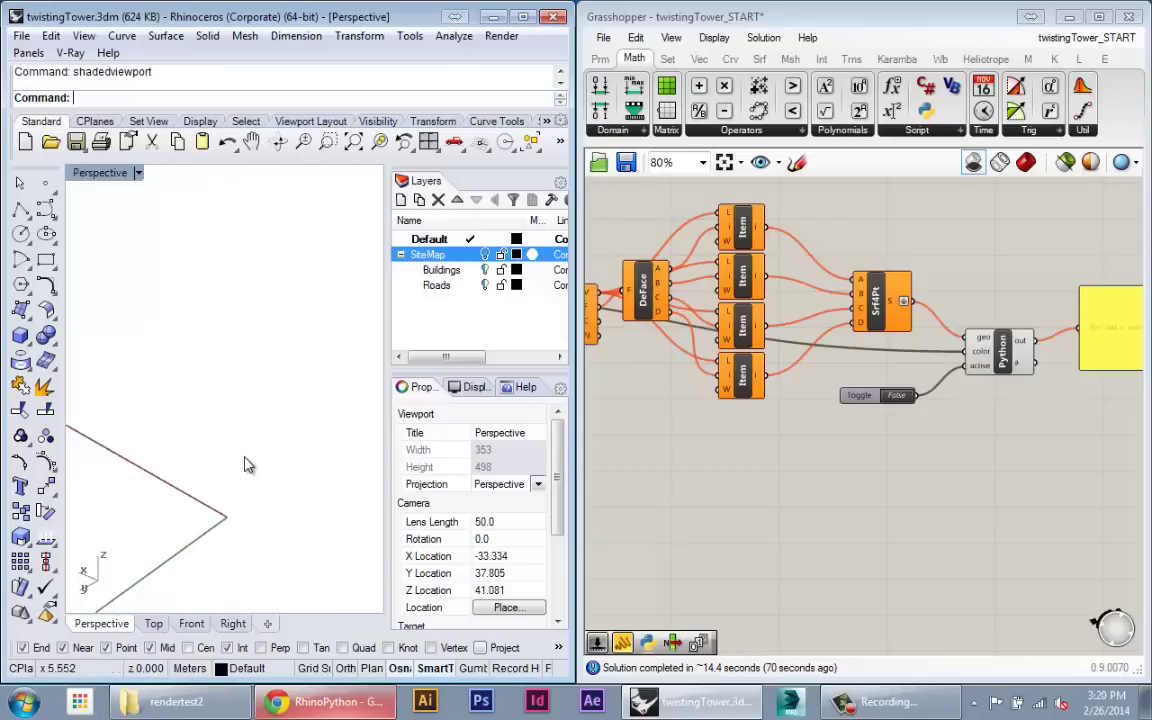
pyautogui.scroll(-7, 950, 505)
pyautogui.scroll(8, 830, 405)
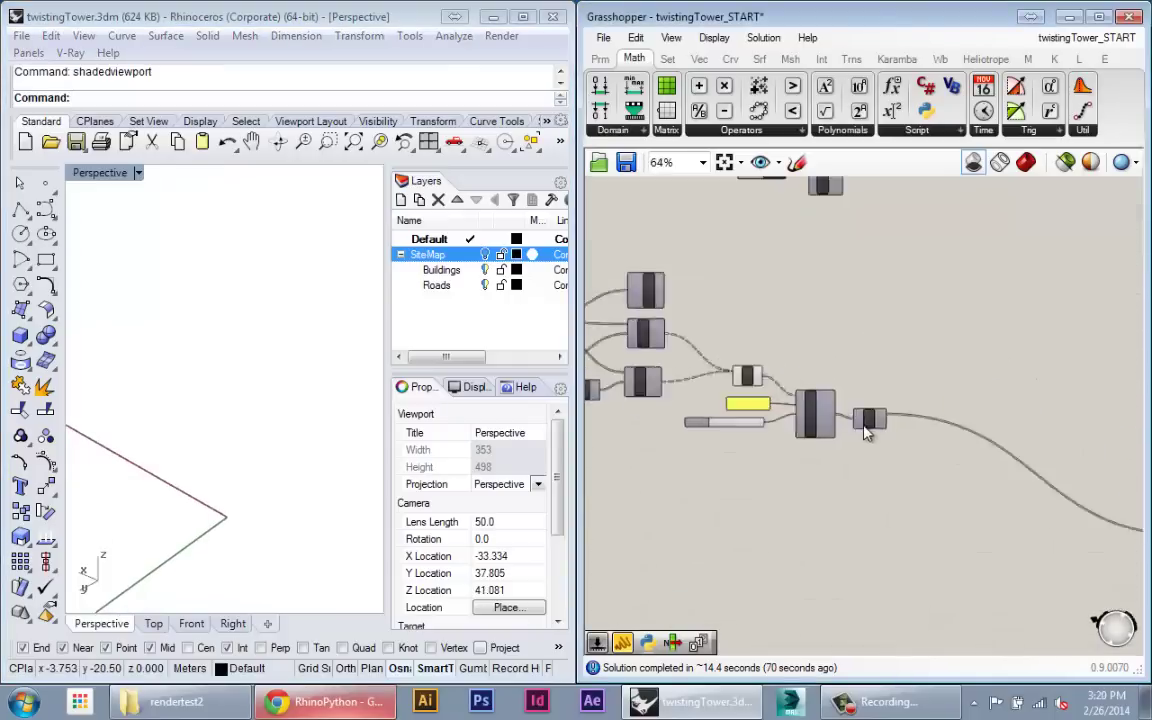
pyautogui.moveTo(859, 371); pyautogui.dragTo(792, 414, button='right')
pyautogui.scroll(-2, 794, 436)
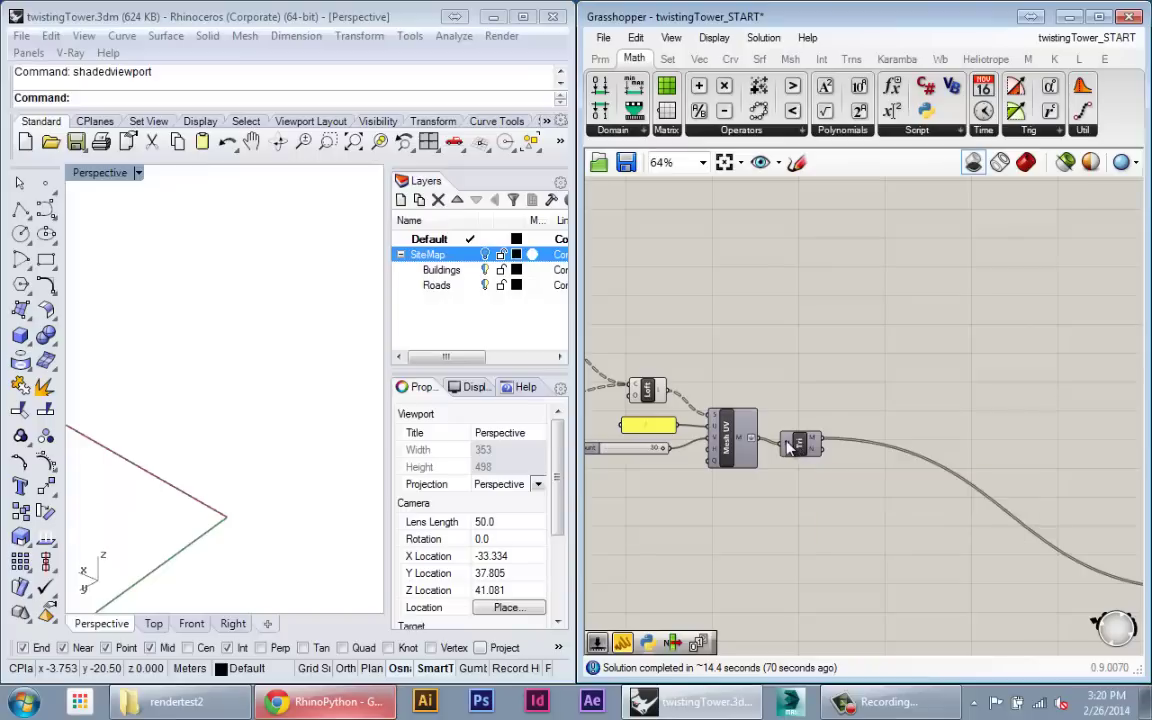
pyautogui.moveTo(789, 447)
# - Display the Karamba component set in a widened Grasshopper window and look over the free canvas area
pyautogui.click(894, 62)
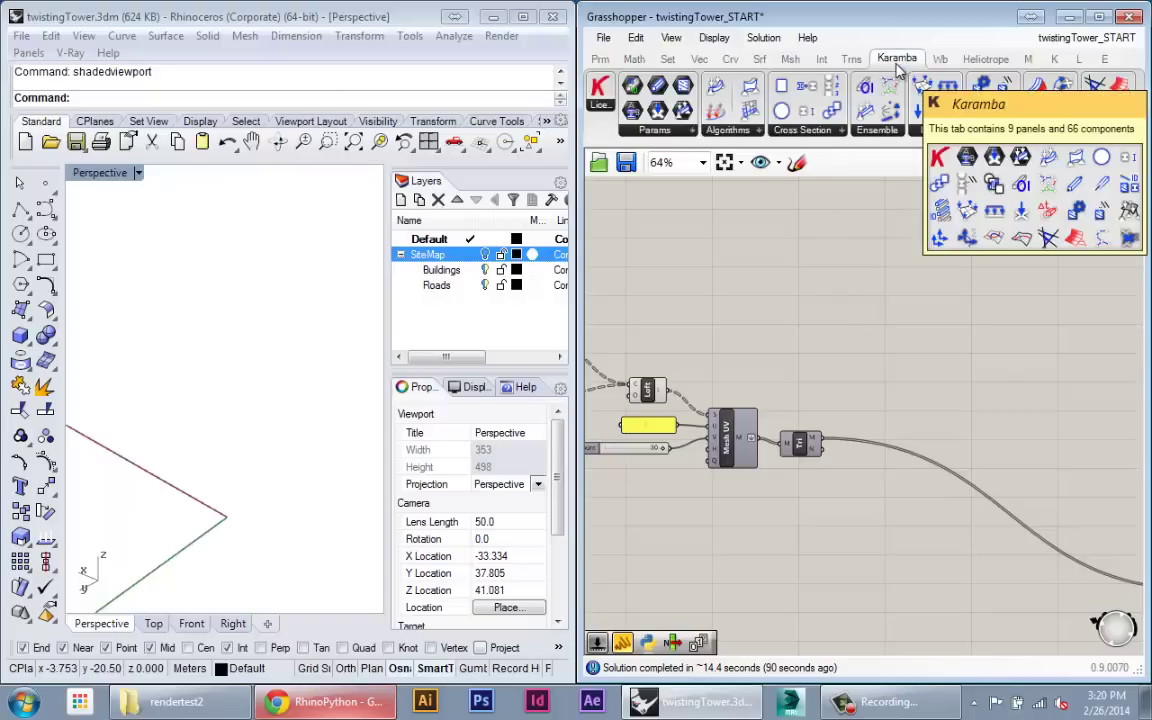
pyautogui.moveTo(579, 150); pyautogui.dragTo(310, 150)
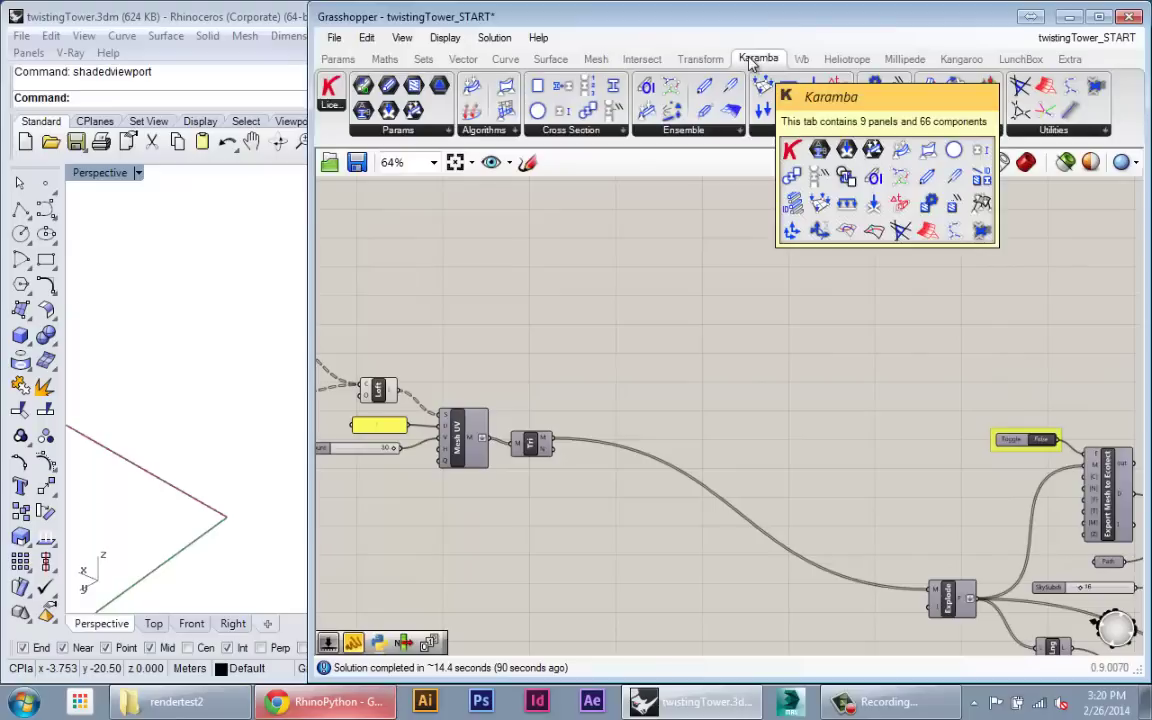
pyautogui.scroll(-4, 742, 268)
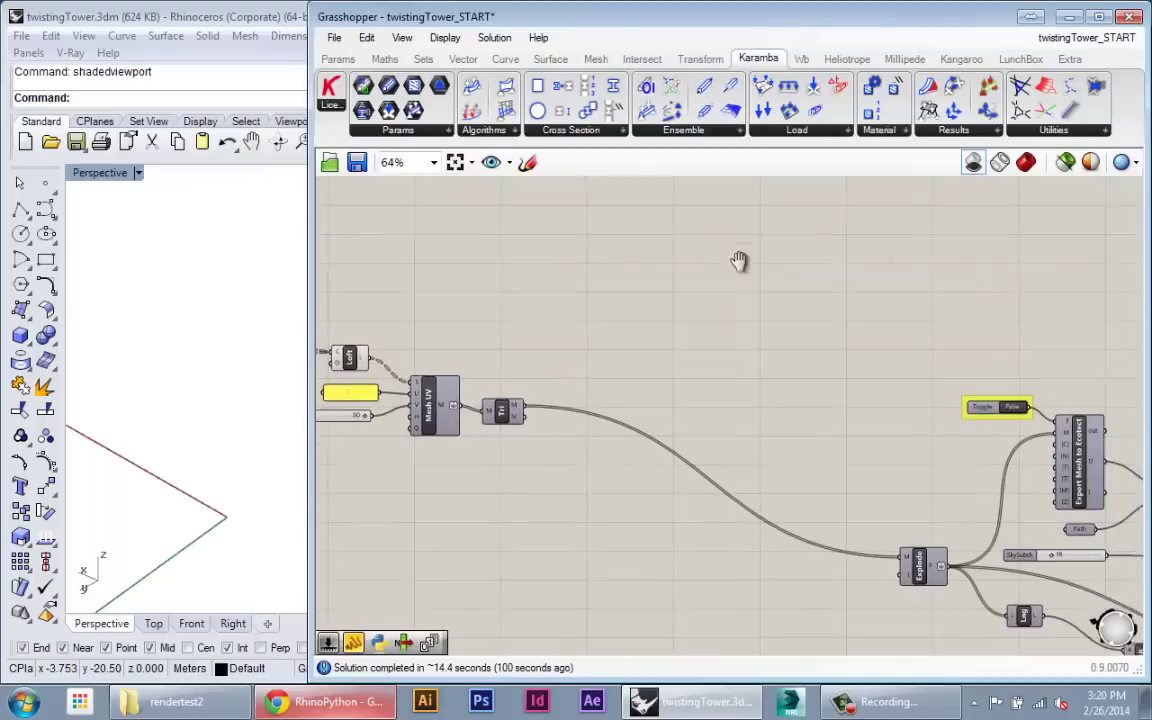
pyautogui.scroll(2, 659, 259)
pyautogui.moveTo(743, 265); pyautogui.dragTo(709, 350, button='right')
pyautogui.moveTo(692, 278); pyautogui.dragTo(704, 361, button='right')
pyautogui.scroll(-1, 704, 361)
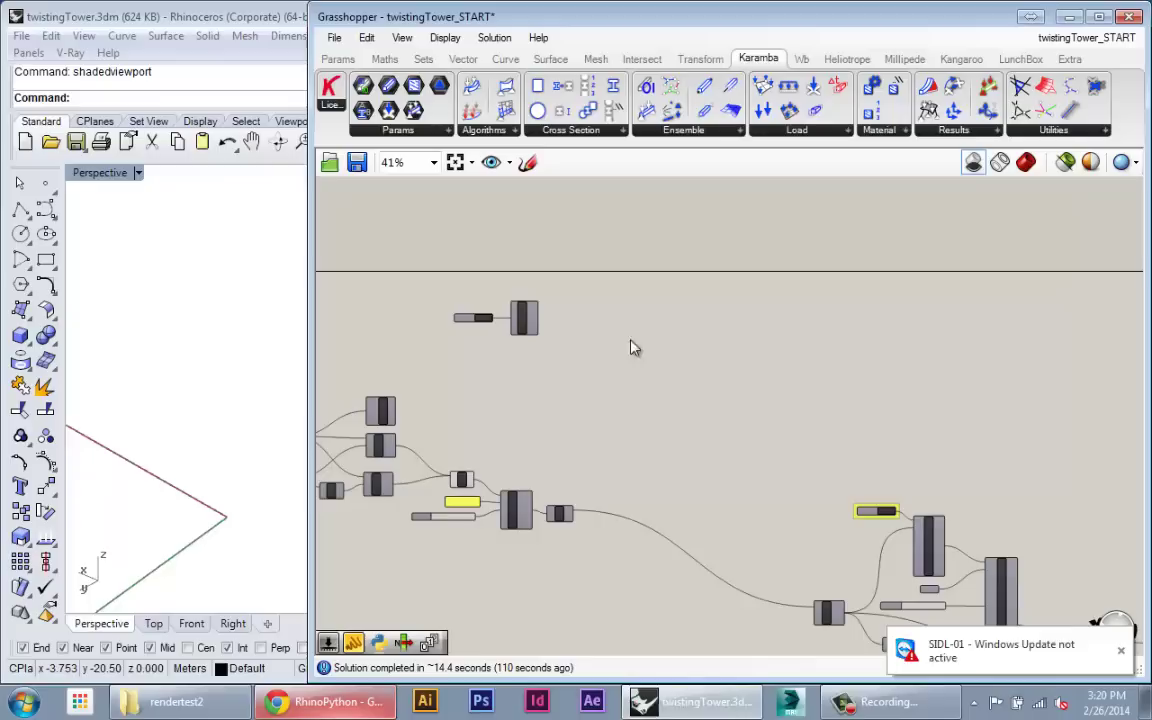
pyautogui.moveTo(838, 316); pyautogui.dragTo(838, 292, button='right')
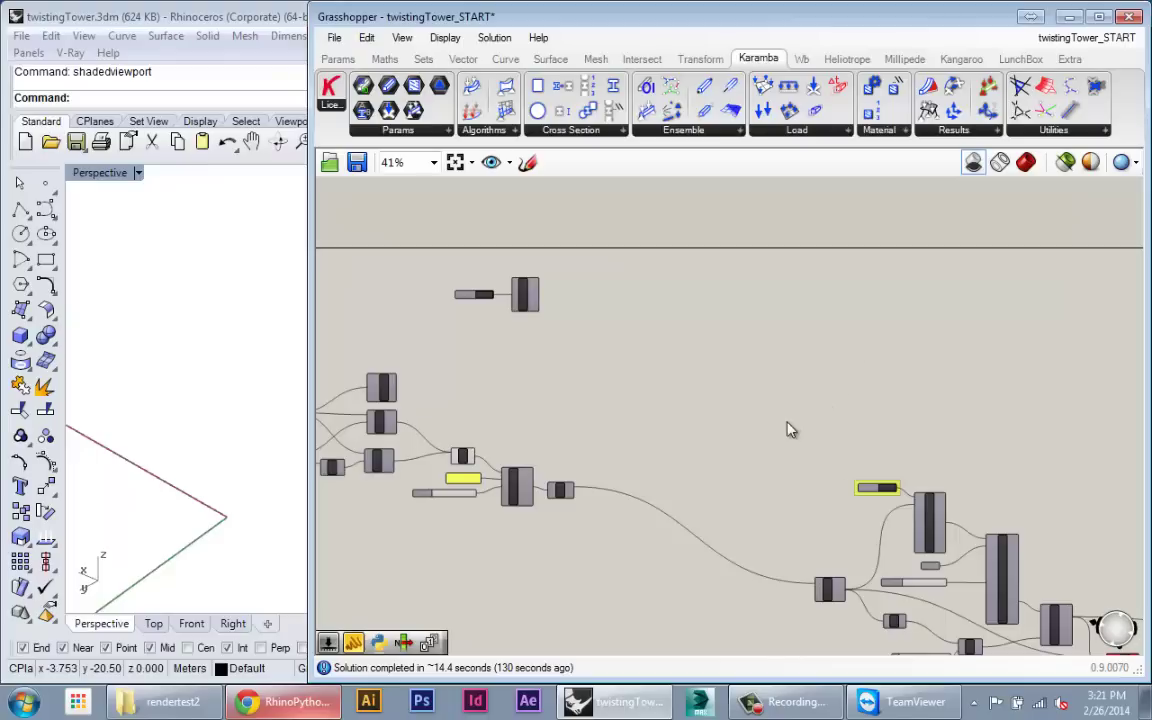
# - Narrow the Grasshopper window to half the screen beside Rhino, with the Loft, Mesh UV and Tri components in view
pyautogui.moveTo(789, 426); pyautogui.dragTo(781, 361, button='right')
pyautogui.scroll(1, 548, 370)
pyautogui.moveTo(584, 398); pyautogui.dragTo(676, 432, button='right')
pyautogui.scroll(4, 499, 437)
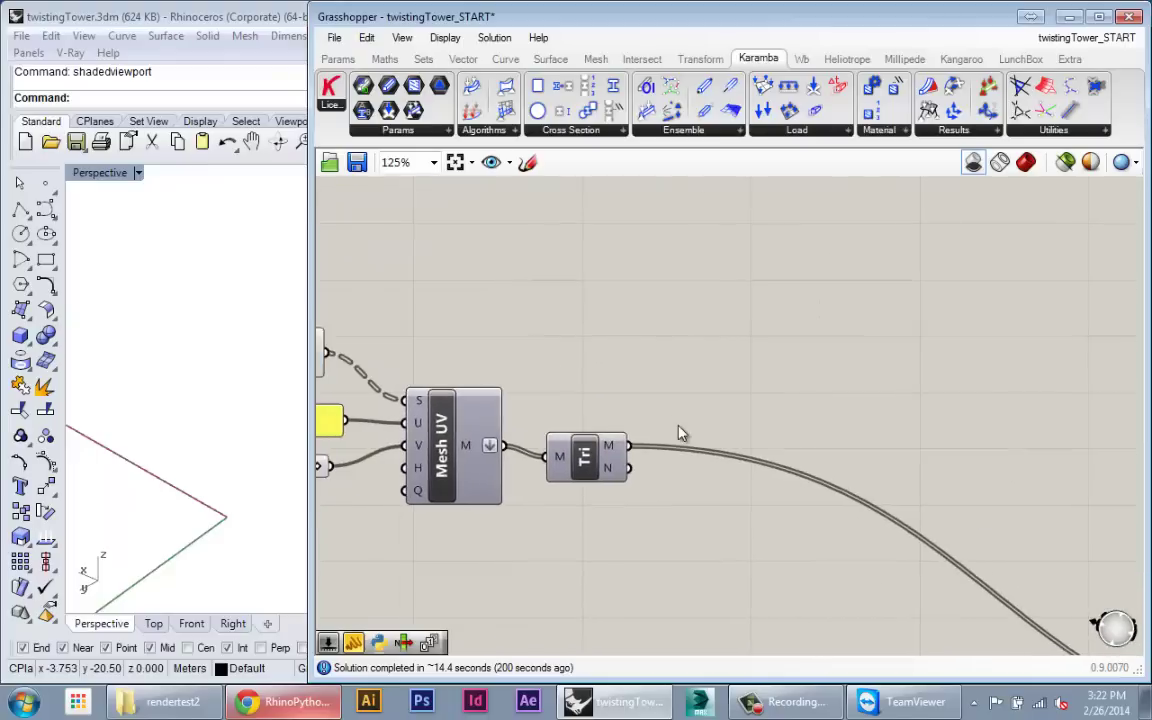
pyautogui.scroll(-2, 676, 430)
pyautogui.moveTo(313, 290); pyautogui.dragTo(576, 292)
pyautogui.moveTo(659, 341); pyautogui.dragTo(687, 334, button='right')
pyautogui.rightClick(723, 376)
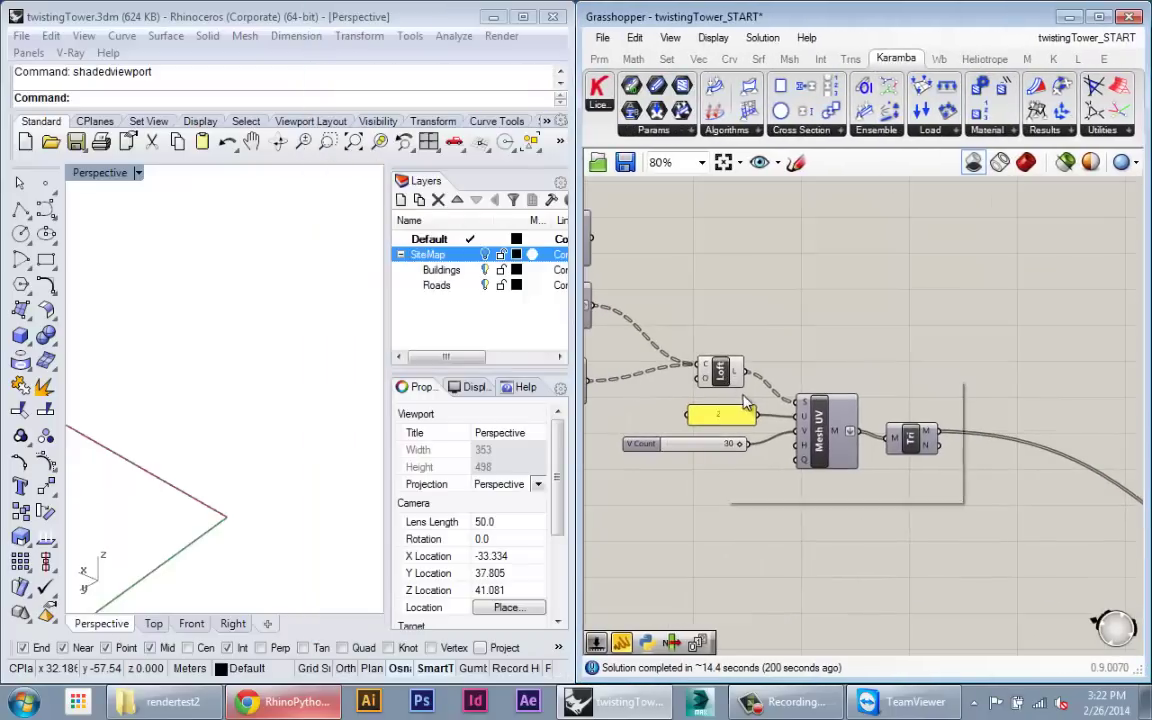
# - Turn on shaded preview of the Grasshopper geometry and view the tower in the Perspective viewport
pyautogui.click(748, 413)
pyautogui.moveTo(296, 441); pyautogui.dragTo(266, 431, button='right')
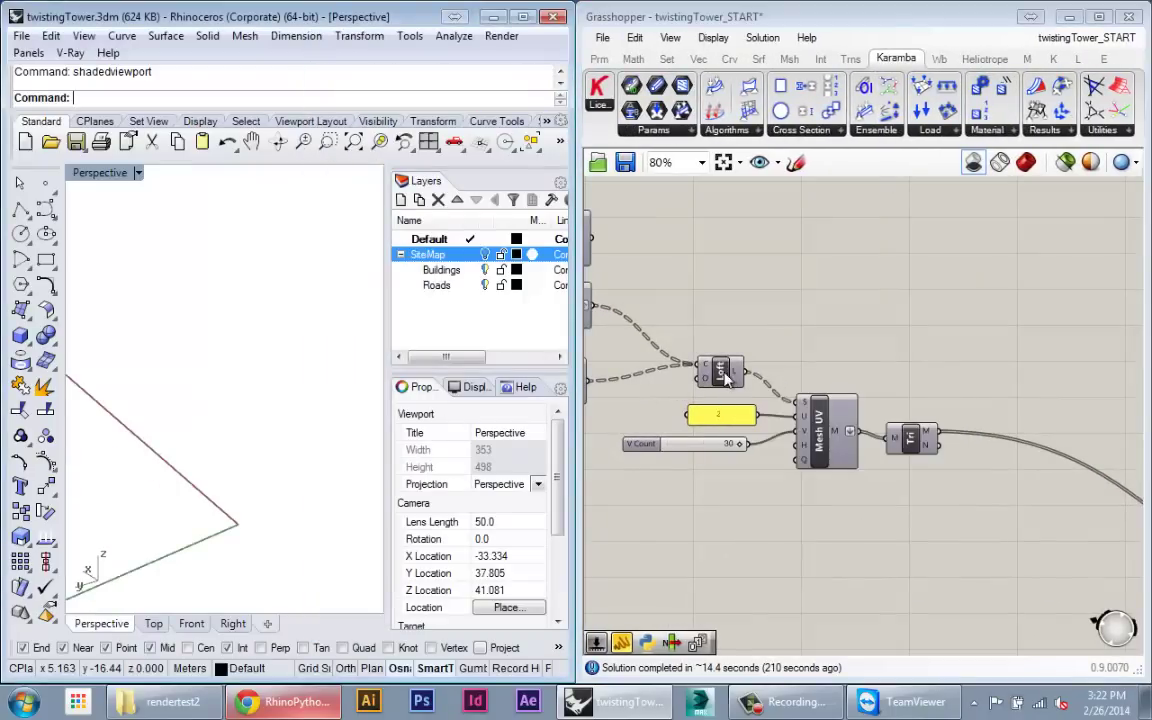
pyautogui.click(784, 409)
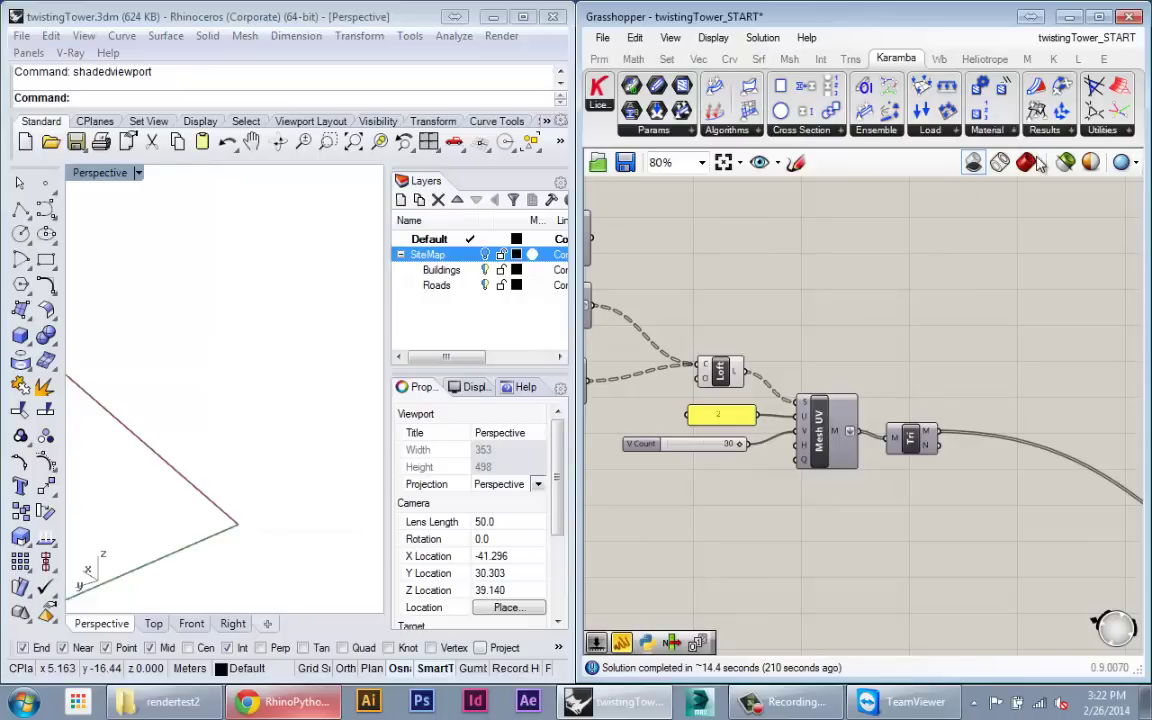
pyautogui.click(1031, 160)
pyautogui.click(346, 385)
pyautogui.moveTo(376, 393); pyautogui.dragTo(272, 410, button='right')
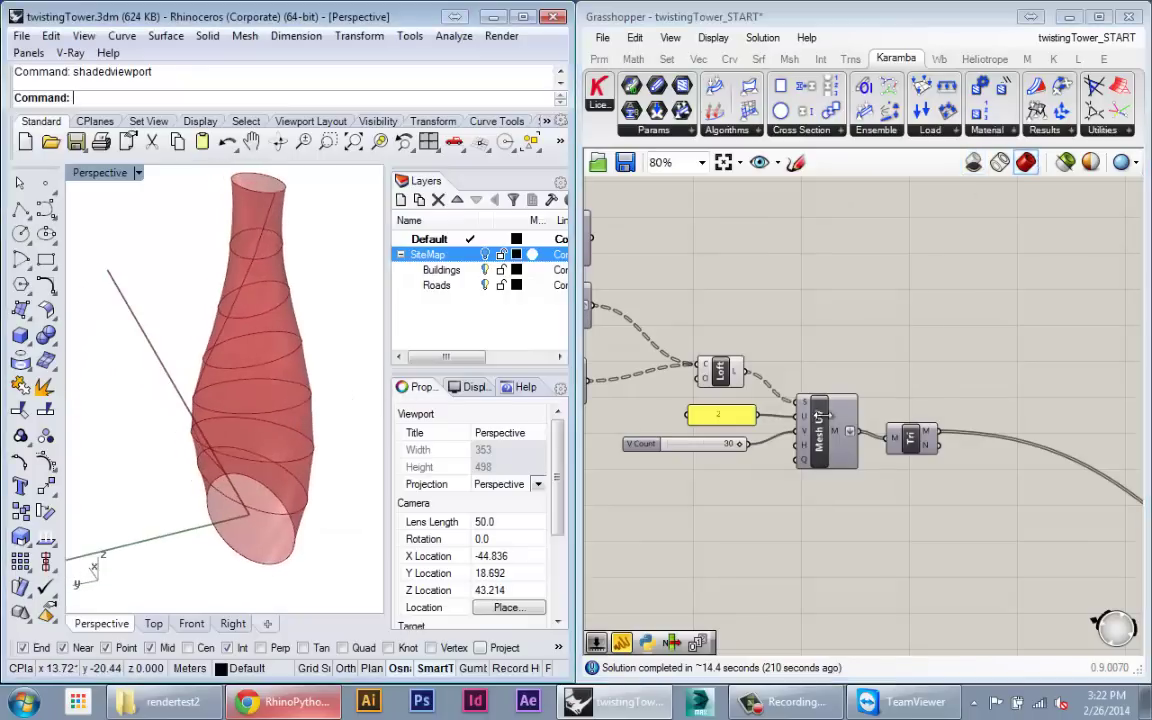
# - Enable the preview of the Tri component and disable the preview of the Loft component
pyautogui.moveTo(949, 456); pyautogui.dragTo(813, 437, button='right')
pyautogui.scroll(-2, 813, 437)
pyautogui.scroll(-2, 815, 445)
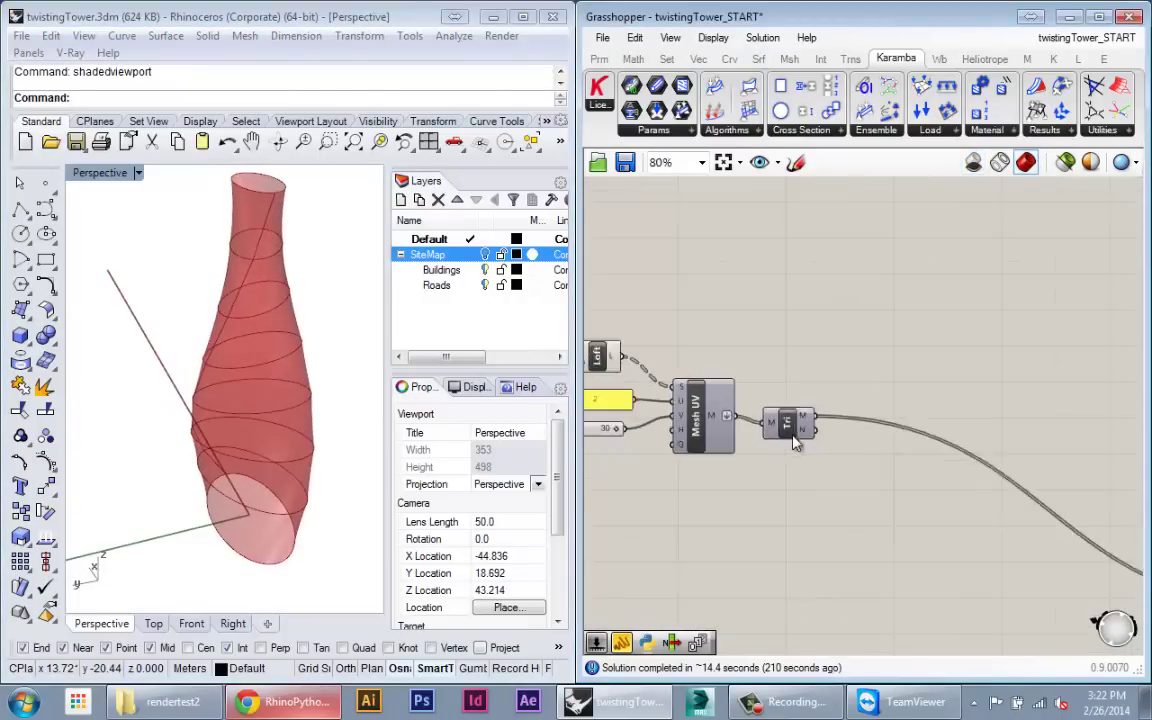
pyautogui.scroll(4, 783, 497)
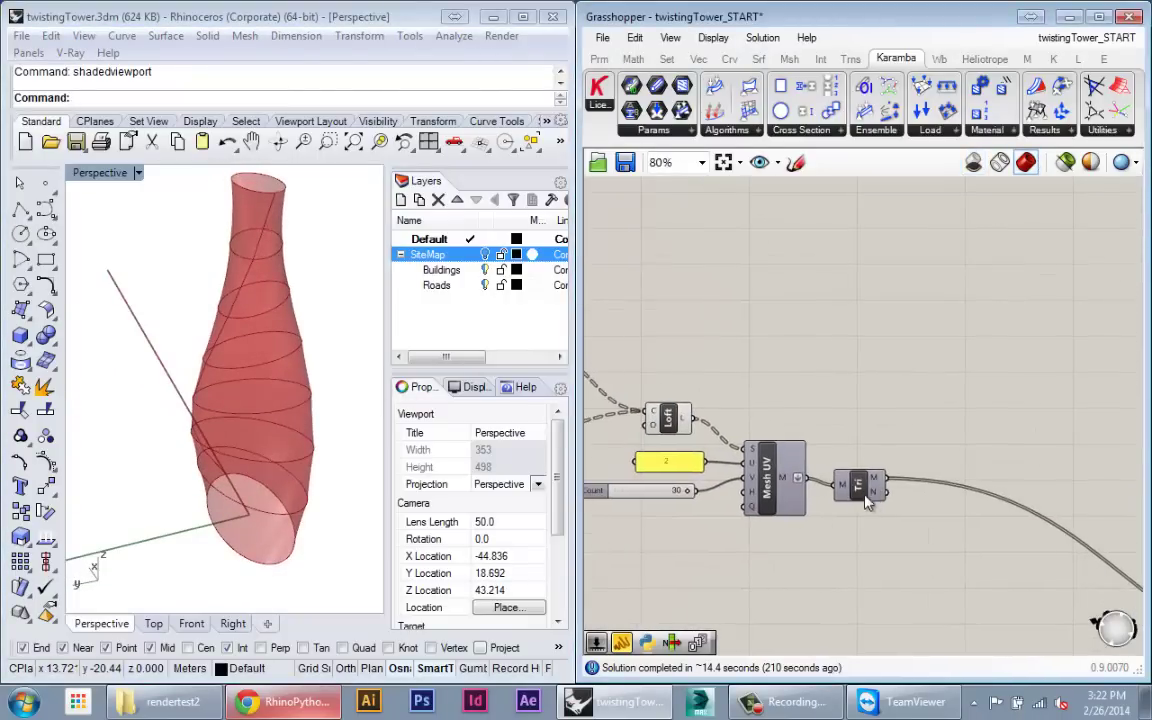
pyautogui.rightClick(860, 478)
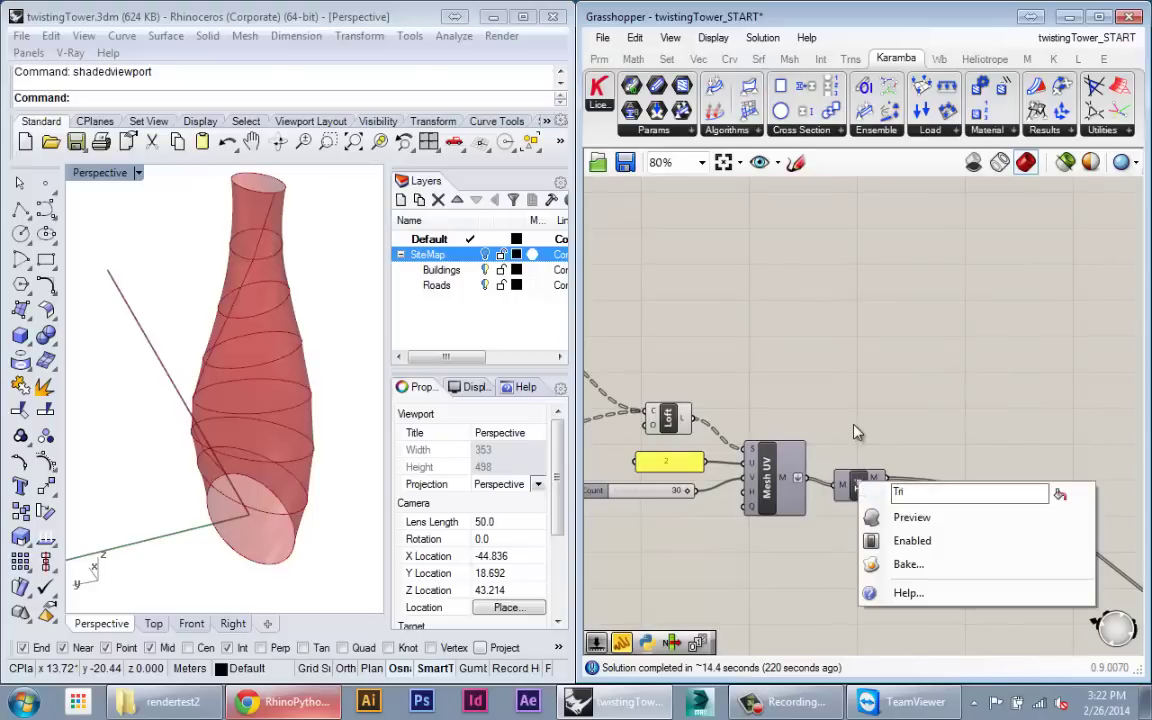
pyautogui.click(768, 382)
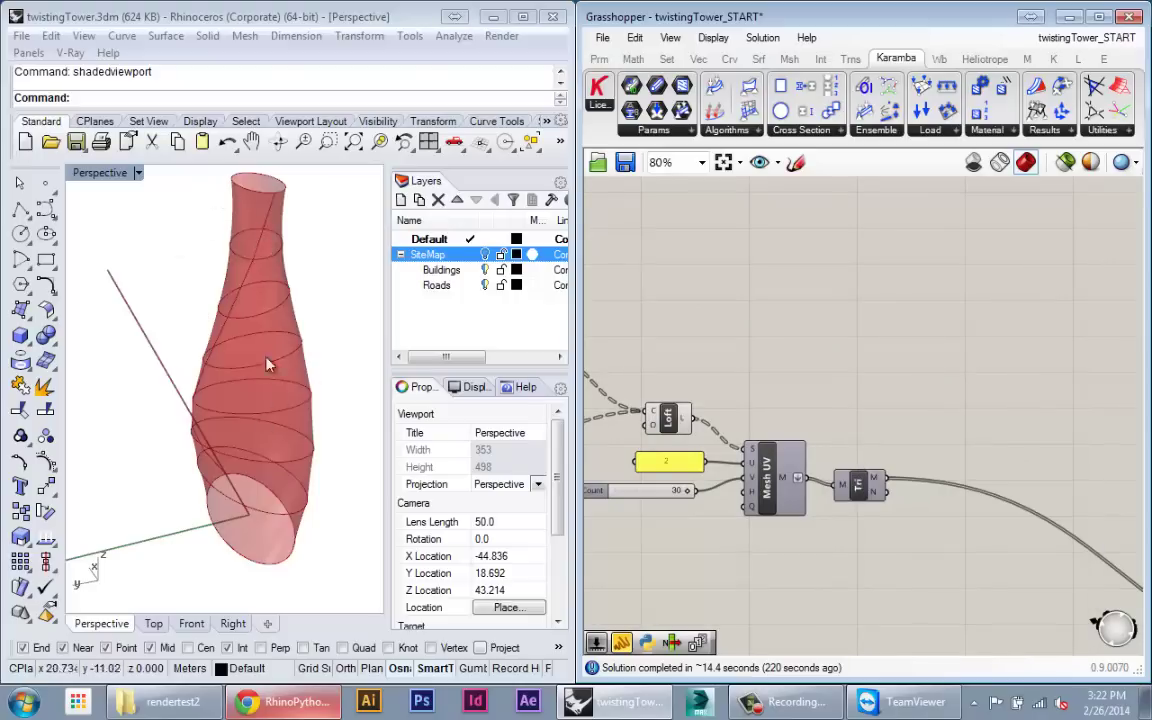
pyautogui.moveTo(232, 566); pyautogui.dragTo(321, 522, button='right')
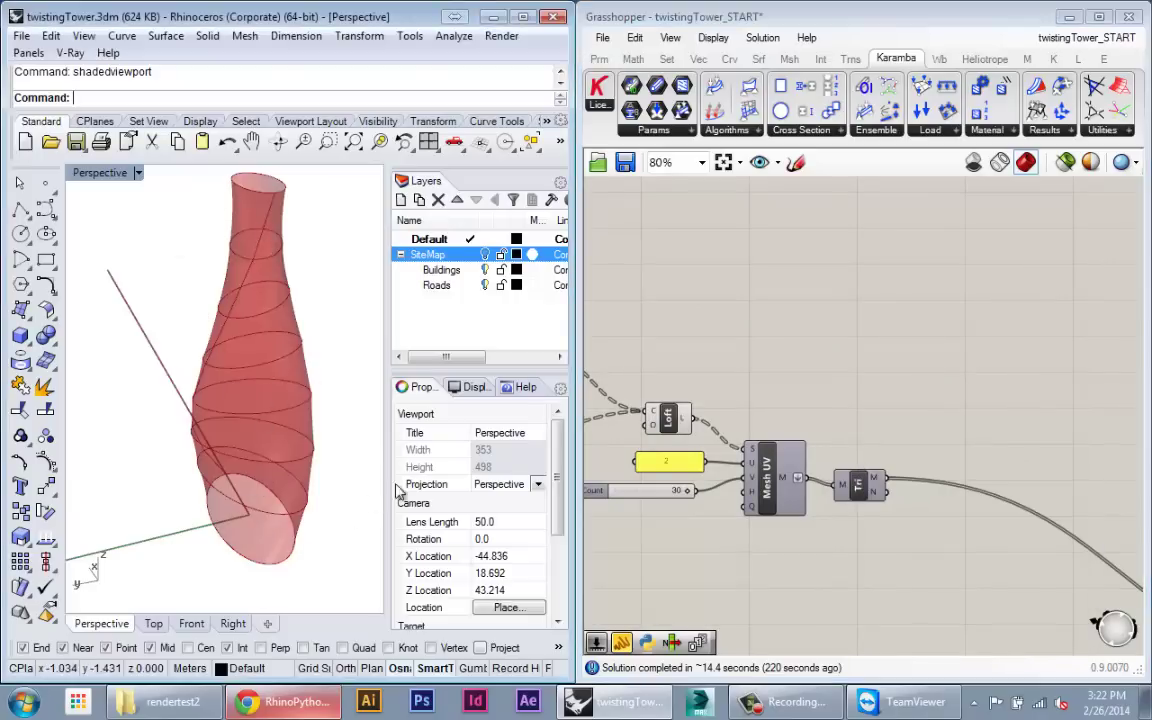
pyautogui.moveTo(361, 444); pyautogui.dragTo(175, 448, button='right')
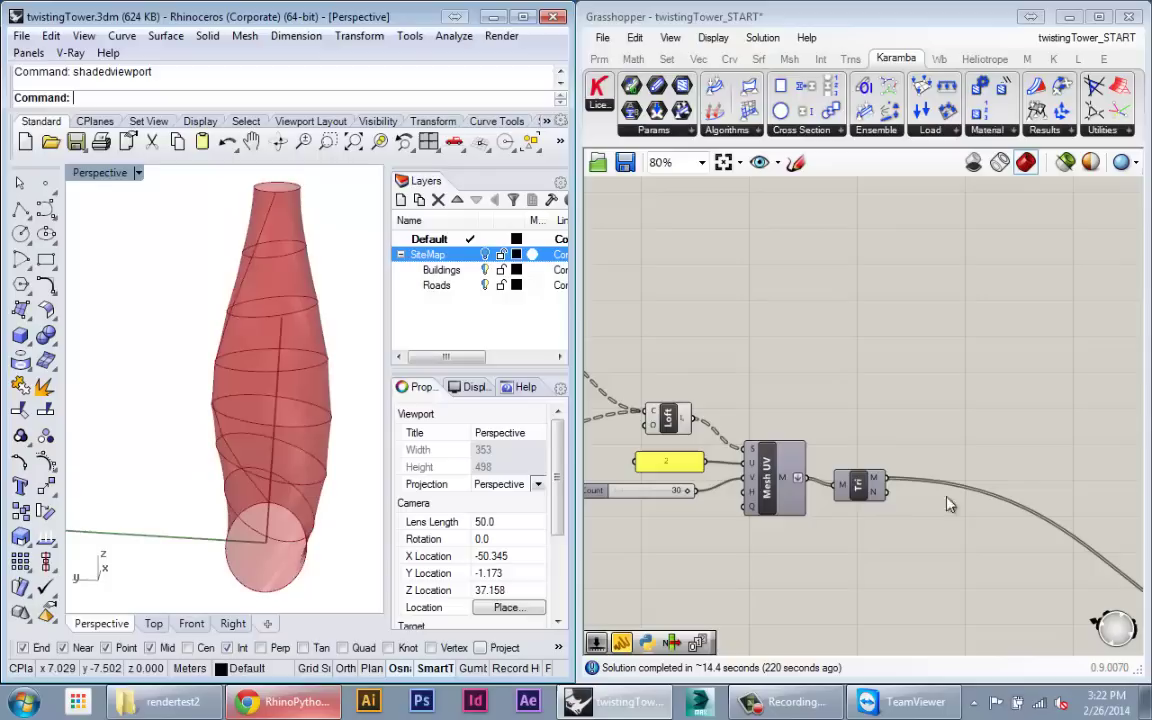
pyautogui.rightClick(858, 485)
pyautogui.click(884, 522)
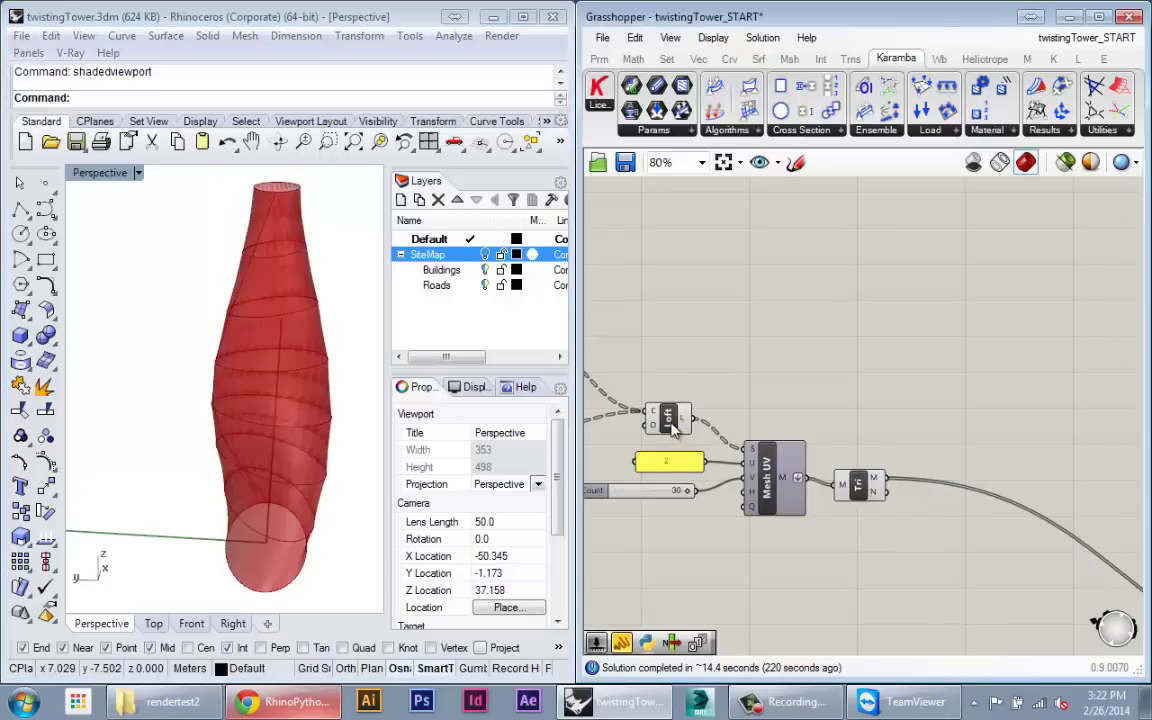
pyautogui.rightClick(668, 420)
pyautogui.click(710, 457)
# - Add a Mesh Edges component above Tri and connect Tri's mesh output to its input
pyautogui.moveTo(806, 444); pyautogui.dragTo(760, 429, button='right')
pyautogui.scroll(4, 750, 408)
pyautogui.scroll(-3, 754, 440)
pyautogui.scroll(1, 820, 472)
pyautogui.moveTo(792, 500)
pyautogui.mouseDown()
pyautogui.moveTo(829, 494)
pyautogui.moveTo(820, 463)
pyautogui.moveTo(734, 484)
pyautogui.moveTo(801, 478)
pyautogui.mouseUp()
pyautogui.click(893, 395)
pyautogui.moveTo(893, 395); pyautogui.dragTo(846, 456, button='right')
pyautogui.doubleClick(846, 456)
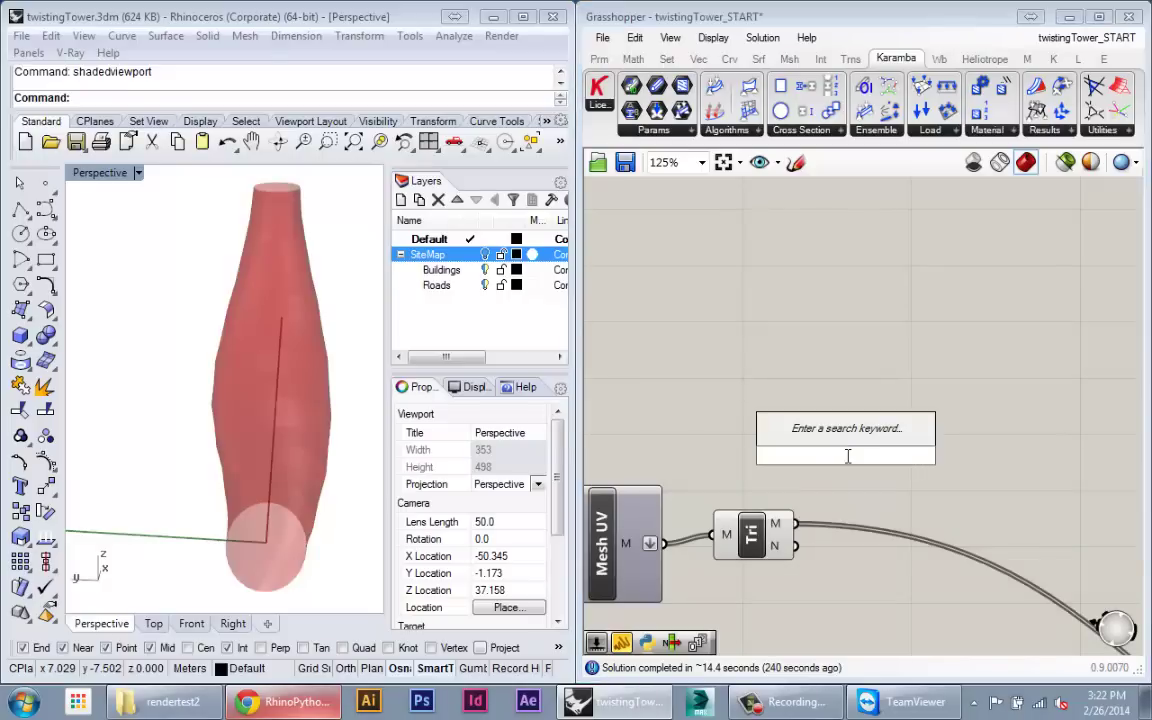
pyautogui.write('edge')
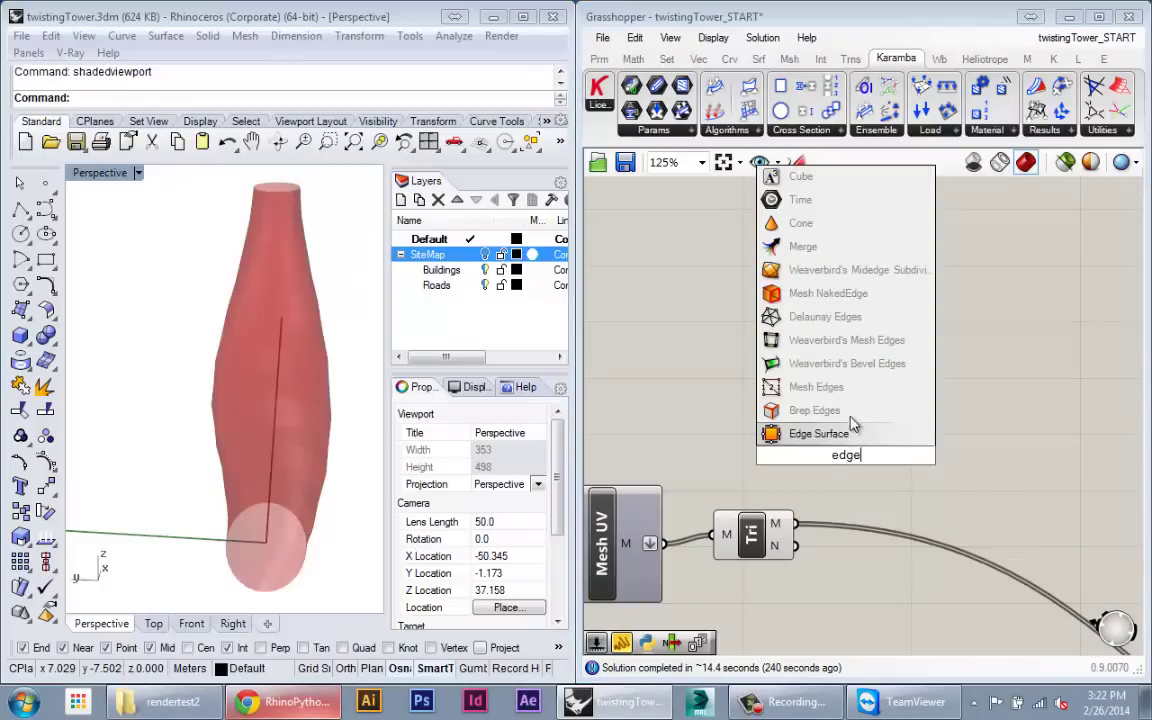
pyautogui.click(829, 392)
pyautogui.moveTo(843, 480); pyautogui.dragTo(866, 451)
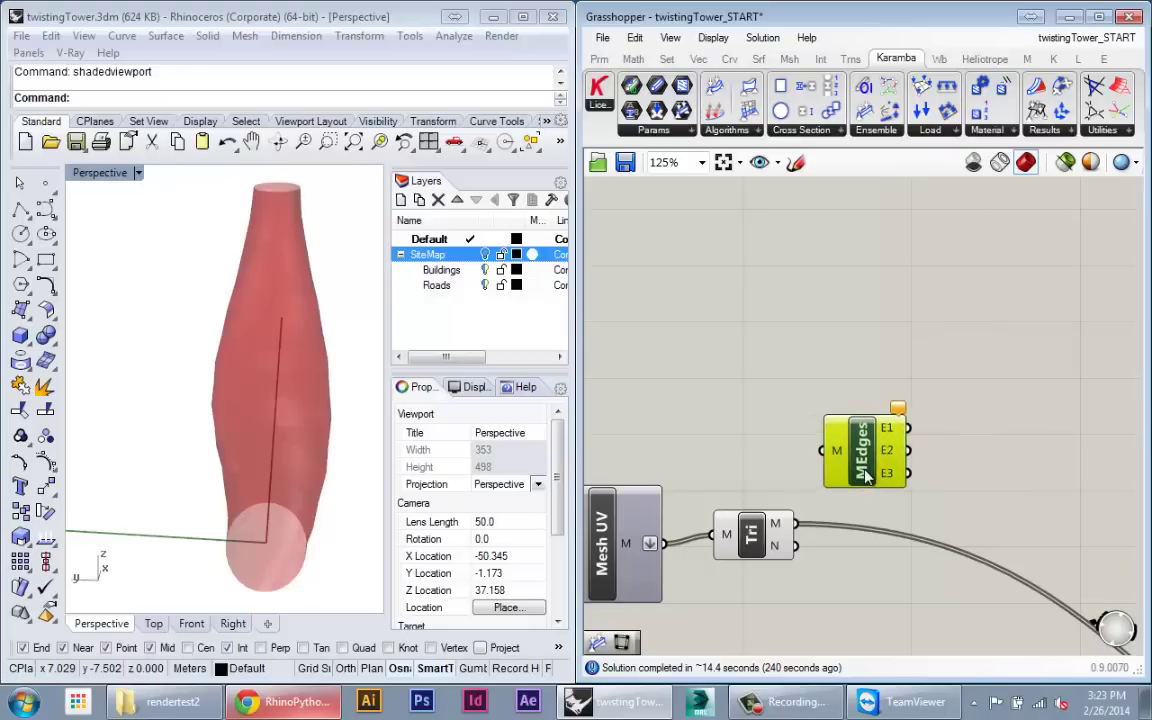
pyautogui.moveTo(797, 523); pyautogui.dragTo(888, 445)
# - Disable the preview of the Tri component and view the mesh edges of the tower
pyautogui.moveTo(765, 523); pyautogui.dragTo(799, 515, button='right')
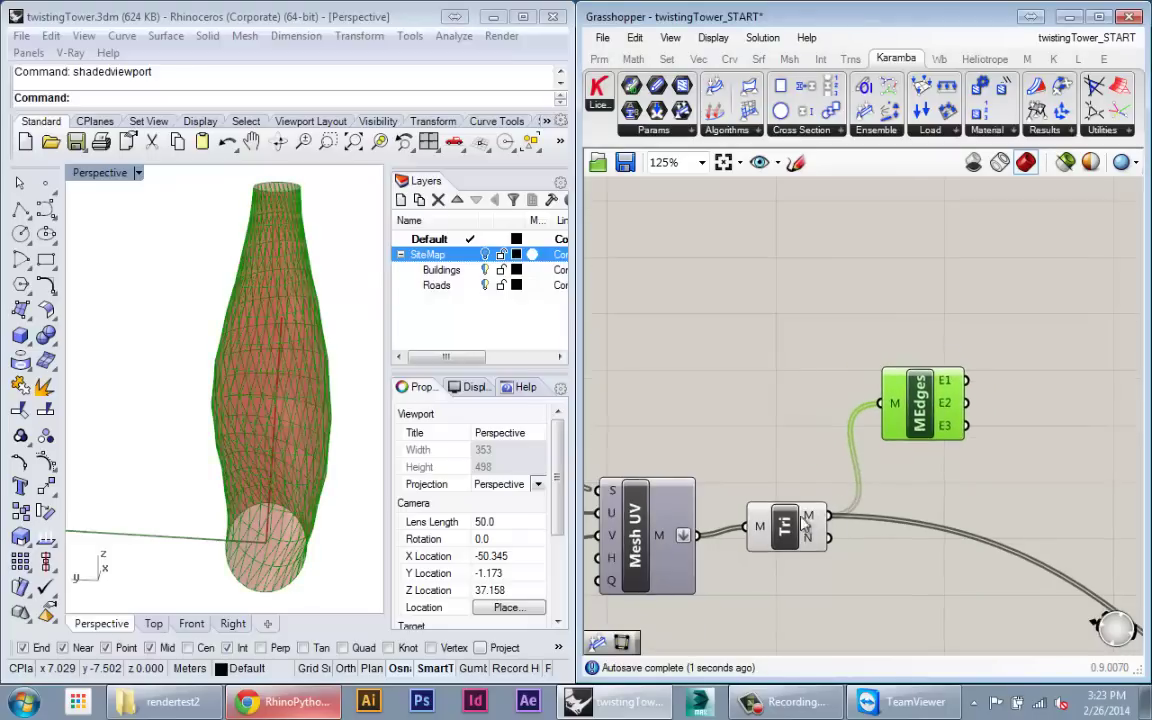
pyautogui.click(785, 478)
pyautogui.rightClick(783, 519)
pyautogui.click(826, 560)
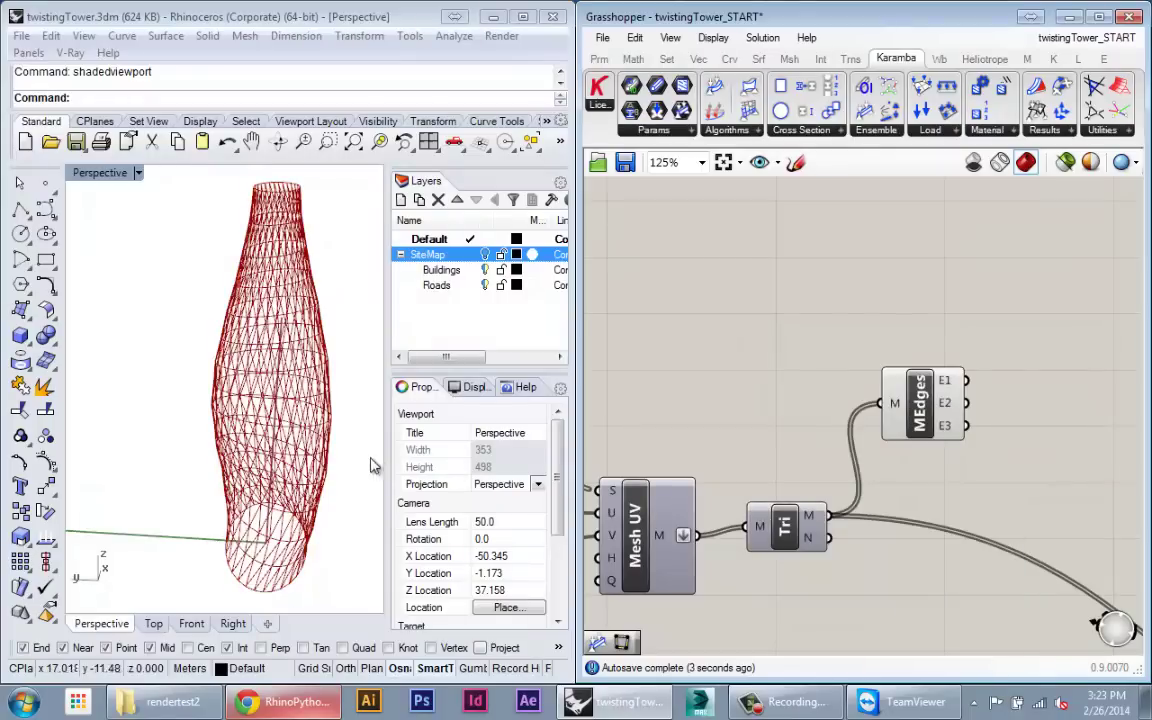
pyautogui.moveTo(200, 409)
pyautogui.mouseDown(button='right')
pyautogui.moveTo(82, 387)
pyautogui.moveTo(300, 410)
pyautogui.moveTo(190, 440)
pyautogui.mouseUp(button='right')
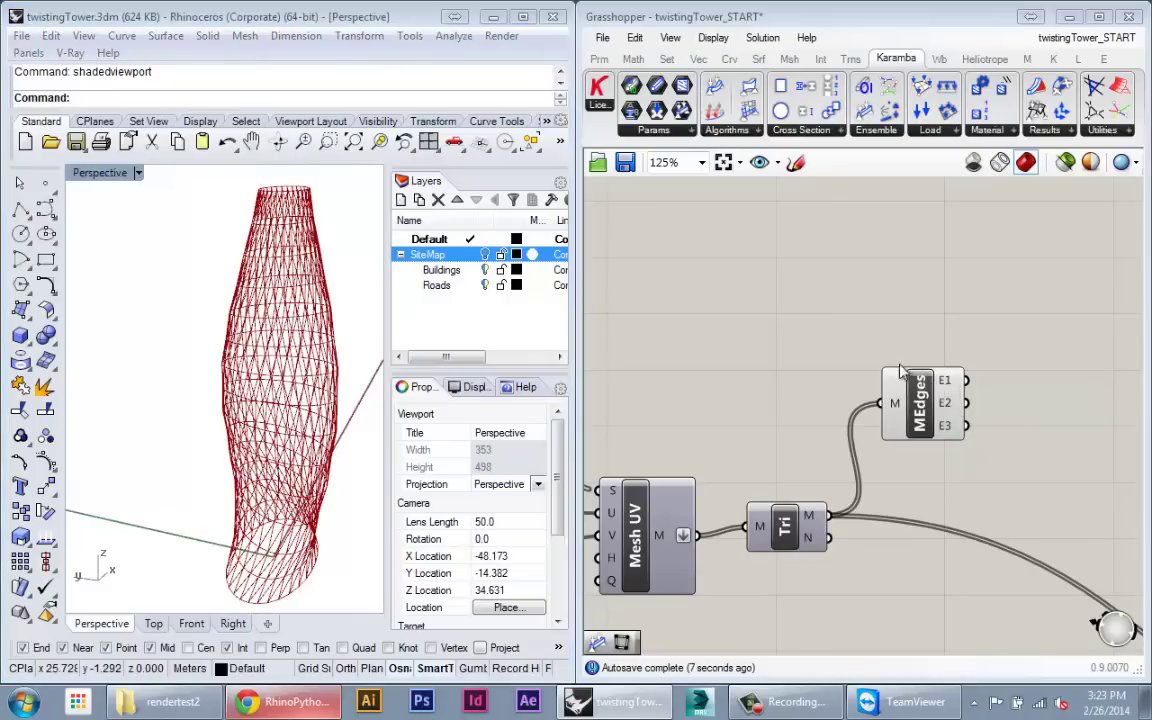
# - Reposition the Mesh Edges component closer to Tri and inspect what its edge outputs contain
pyautogui.moveTo(954, 386); pyautogui.dragTo(918, 366)
pyautogui.moveTo(913, 390)
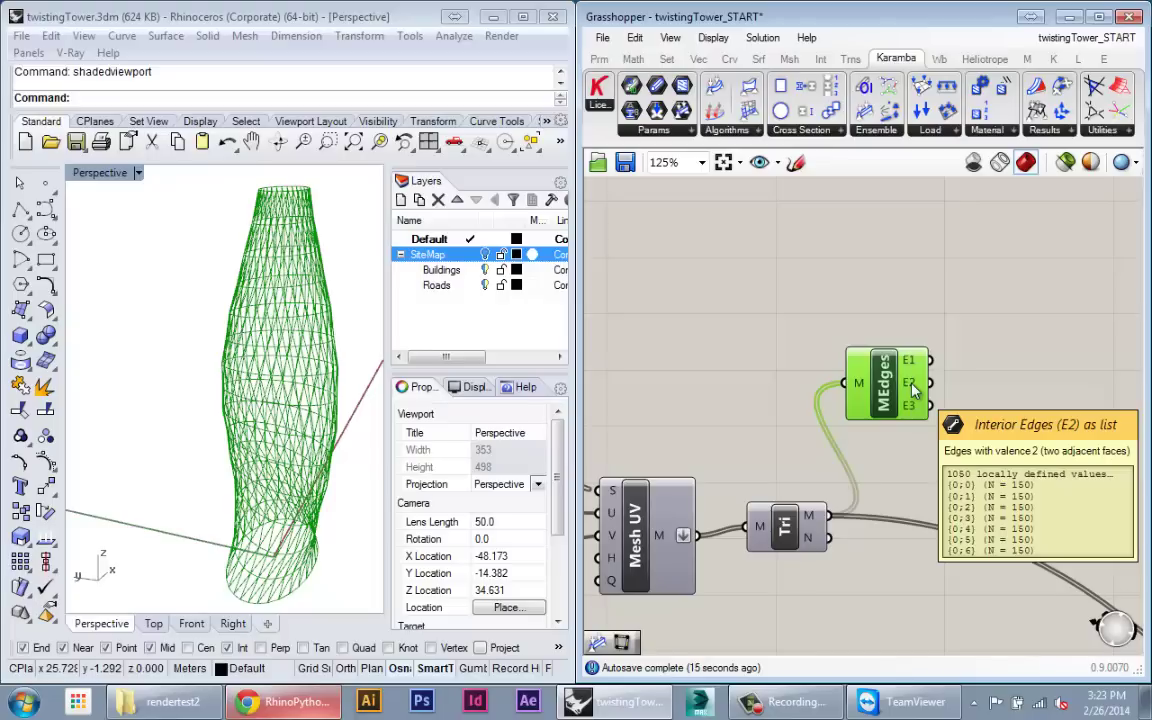
pyautogui.moveTo(878, 386); pyautogui.dragTo(720, 355, button='right')
pyautogui.moveTo(732, 363); pyautogui.dragTo(761, 392)
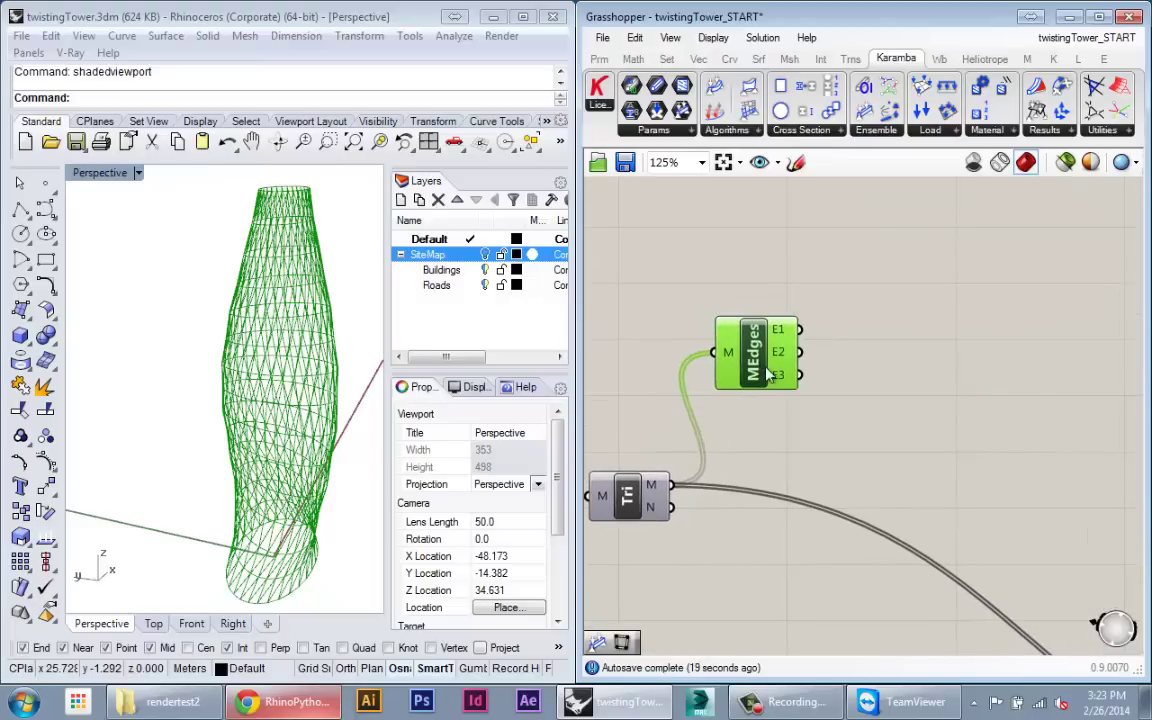
pyautogui.click(797, 442)
pyautogui.moveTo(786, 354)
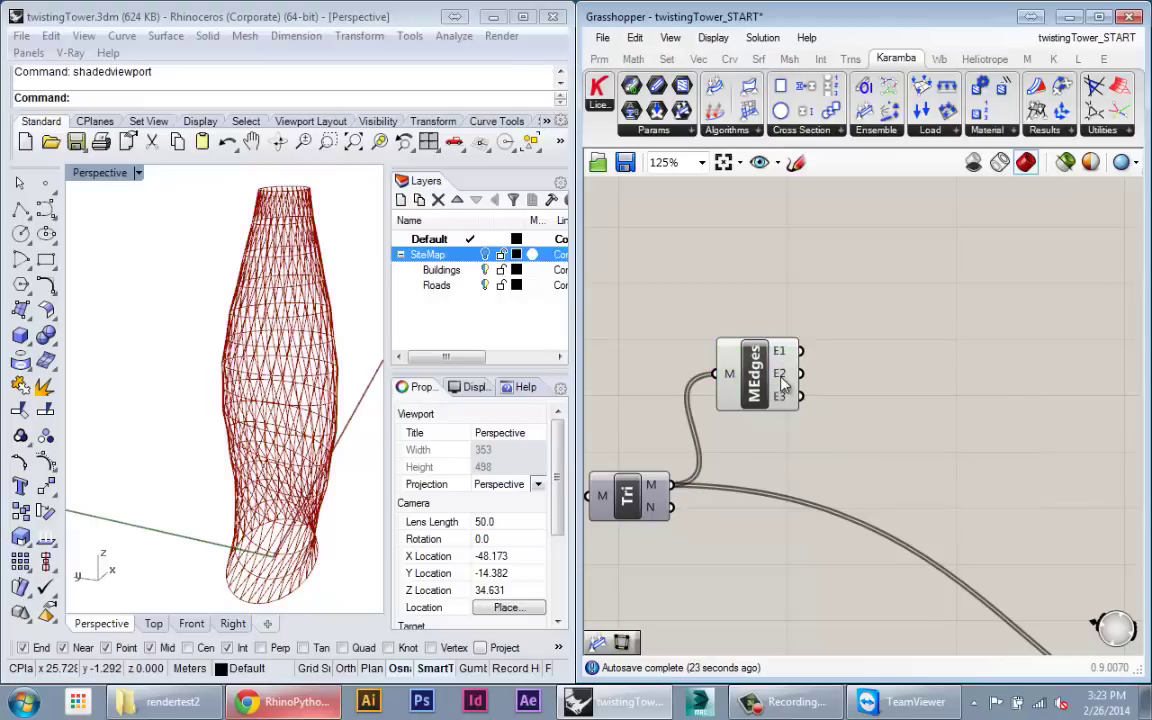
pyautogui.moveTo(781, 398)
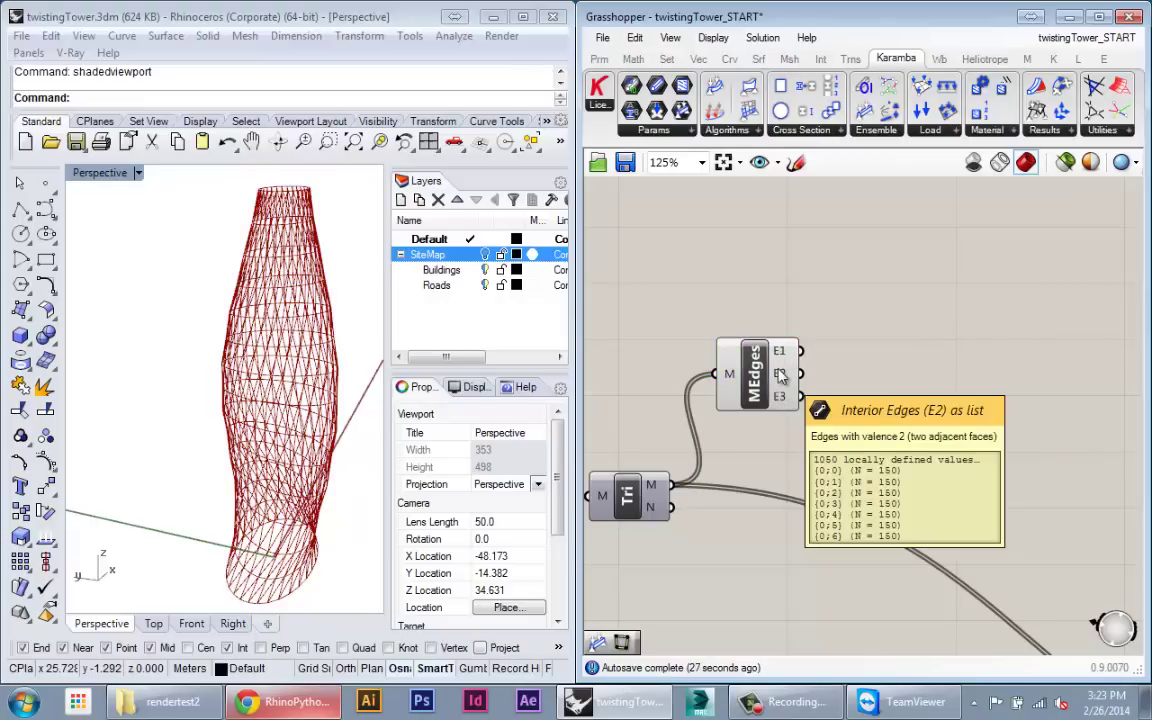
# - Add a Line parameter beside the Mesh Edges component and connect its E1, E2 and E3 outputs to it
pyautogui.doubleClick(855, 384)
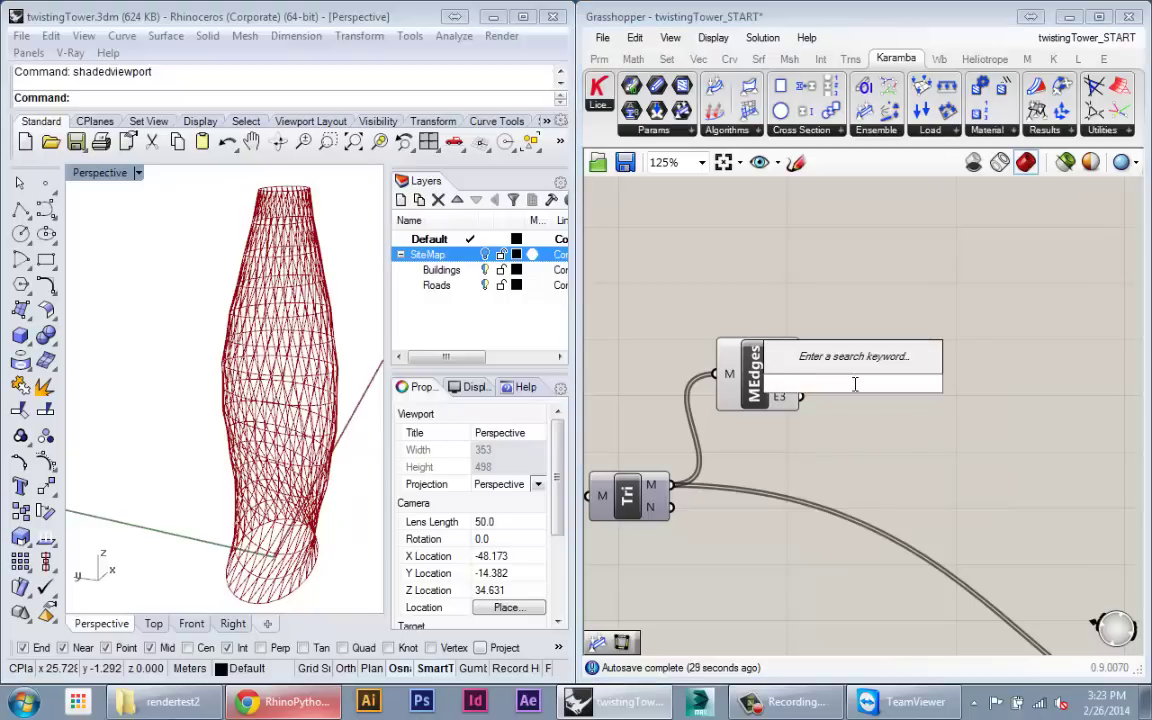
pyautogui.write('line')
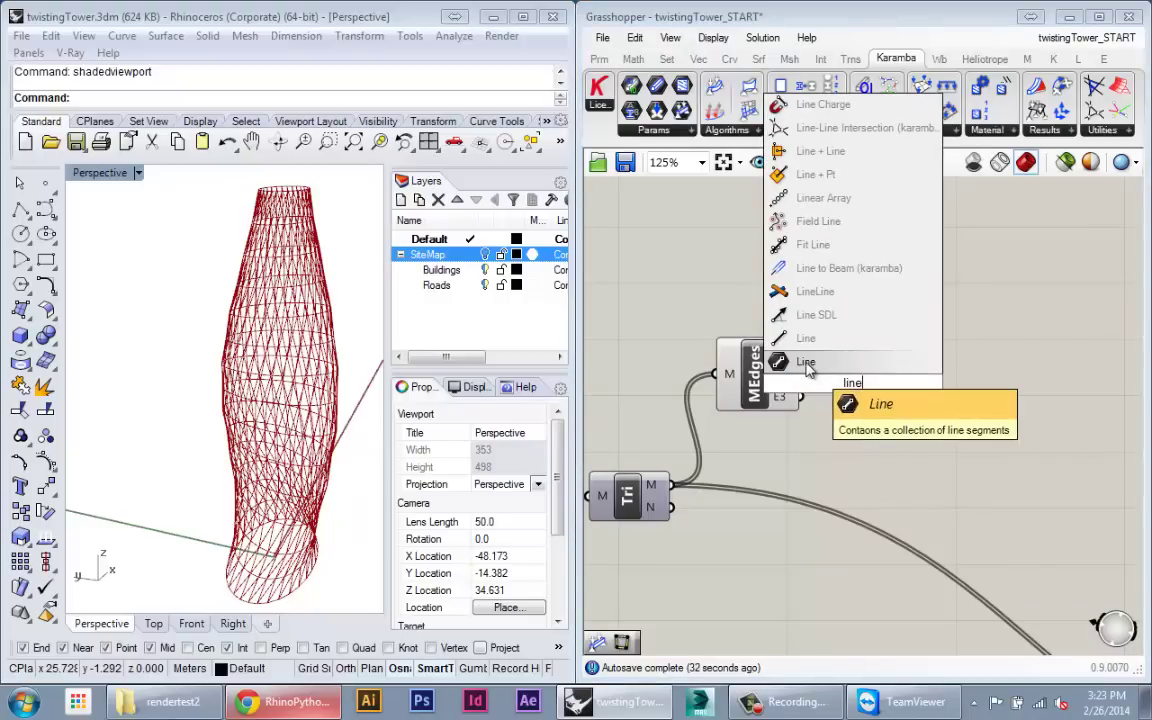
pyautogui.click(808, 366)
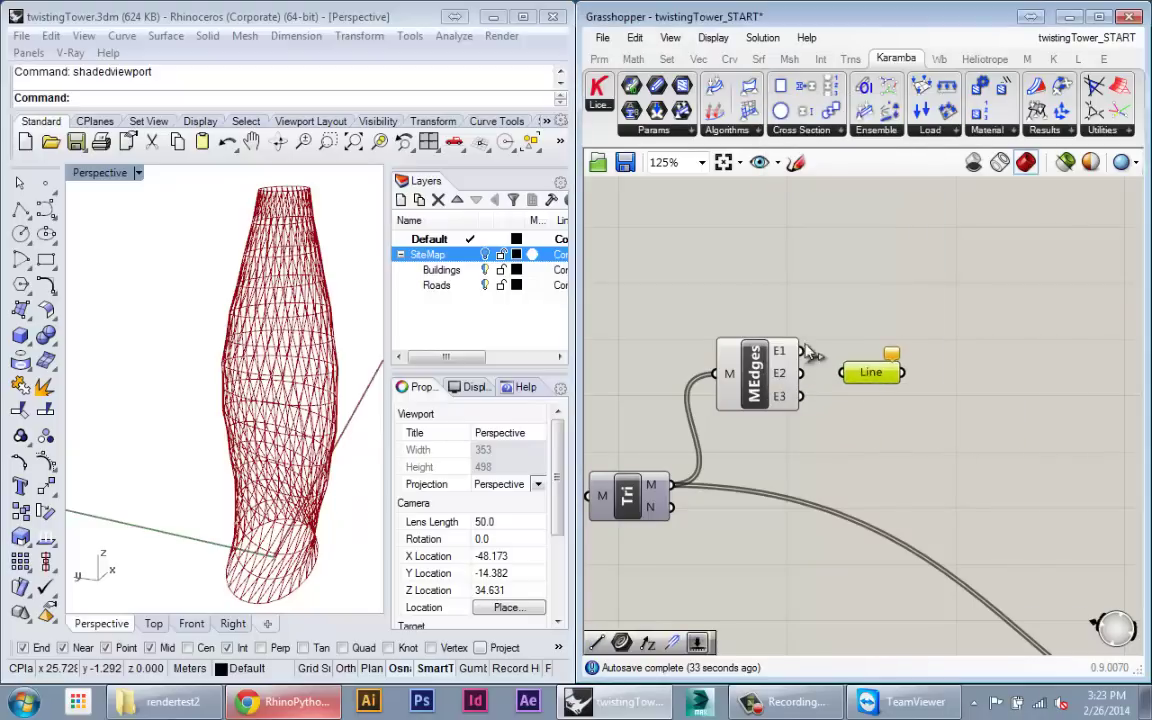
pyautogui.moveTo(801, 351); pyautogui.dragTo(881, 390)
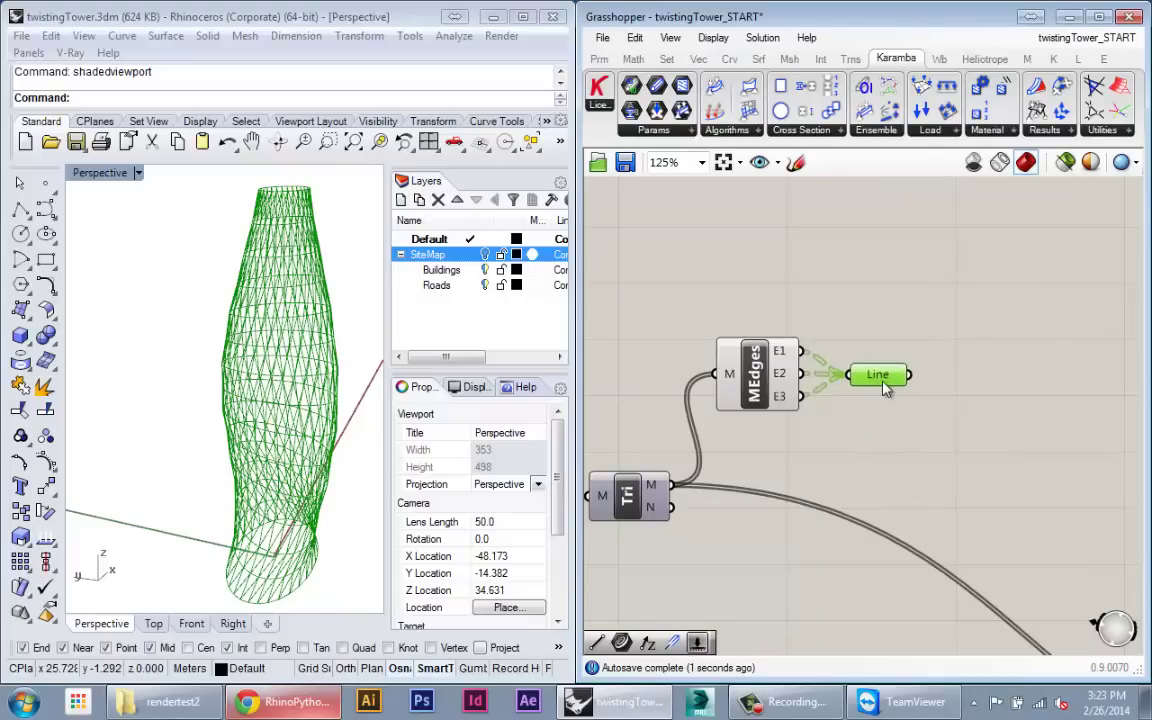
# - Flatten the Line parameter's data and move it slightly further from the Mesh Edges component
pyautogui.rightClick(872, 385)
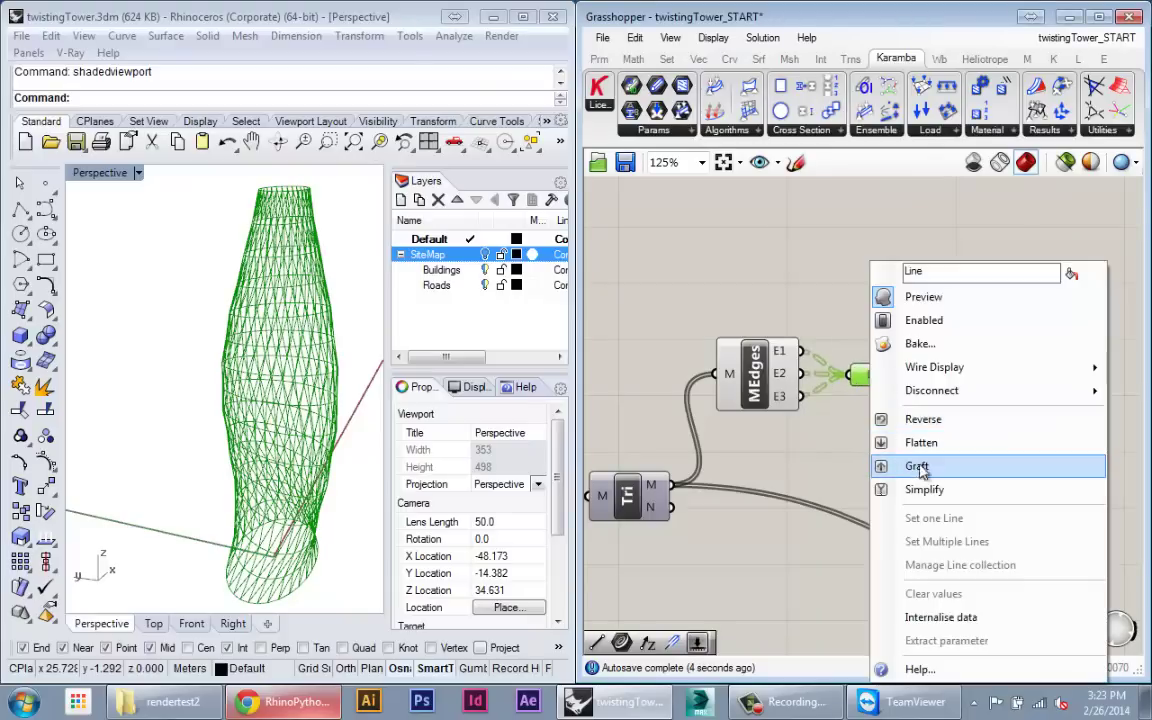
pyautogui.click(922, 446)
pyautogui.moveTo(862, 459); pyautogui.dragTo(817, 472, button='right')
pyautogui.click(832, 424)
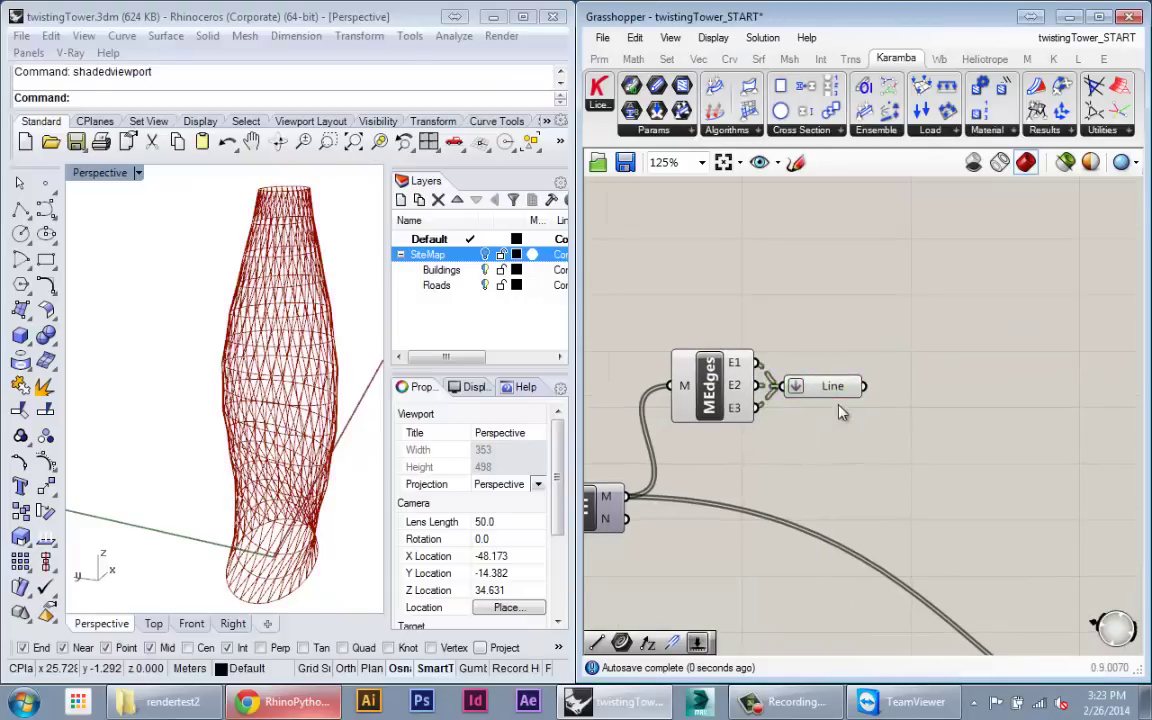
pyautogui.moveTo(837, 388); pyautogui.dragTo(861, 386)
pyautogui.moveTo(862, 391)
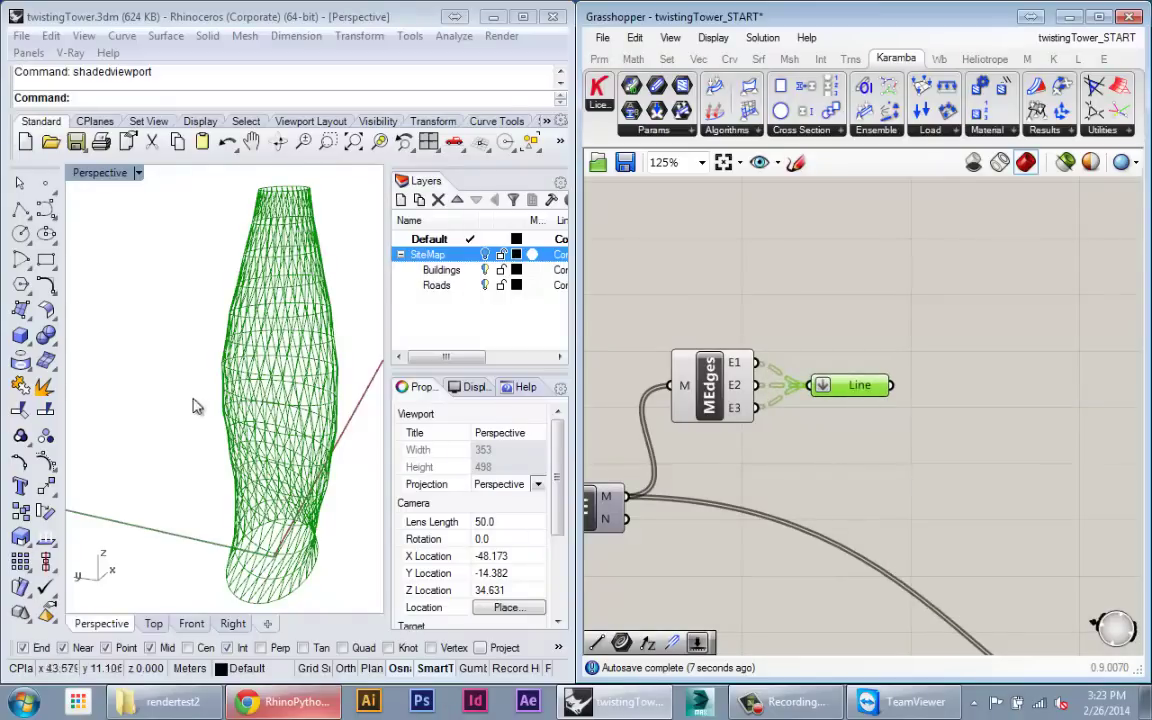
# - Examine the tower's collected edge lines in the Rhino perspective view, up close and as a whole
pyautogui.moveTo(200, 428); pyautogui.dragTo(181, 480, button='right')
pyautogui.scroll(10, 181, 480)
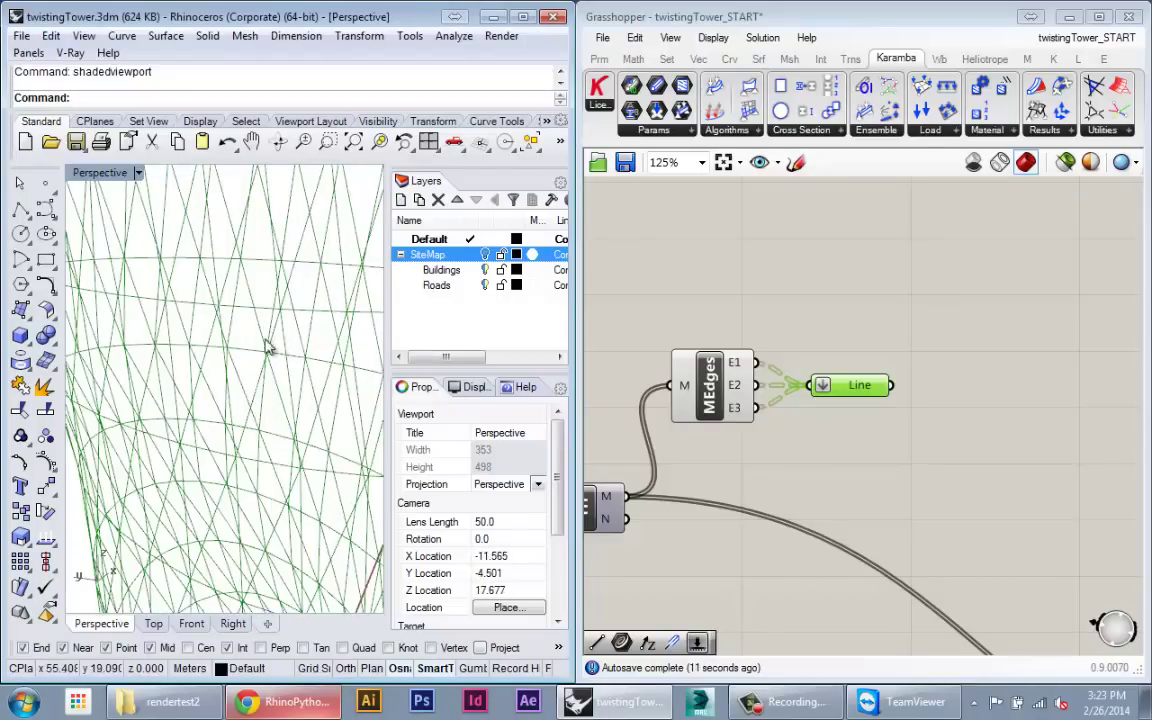
pyautogui.moveTo(240, 305)
pyautogui.mouseDown(button='right')
pyautogui.moveTo(188, 345)
pyautogui.moveTo(214, 308)
pyautogui.moveTo(205, 330)
pyautogui.moveTo(240, 320)
pyautogui.mouseUp(button='right')
pyautogui.scroll(-10, 228, 436)
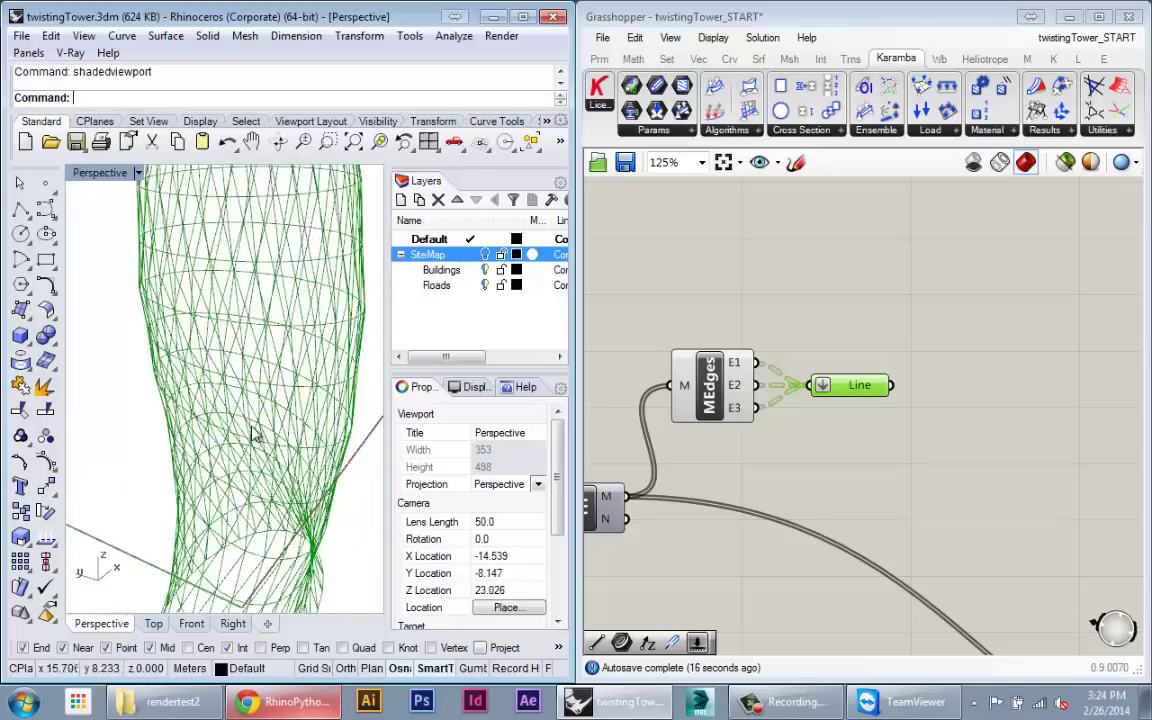
pyautogui.scroll(10, 235, 390)
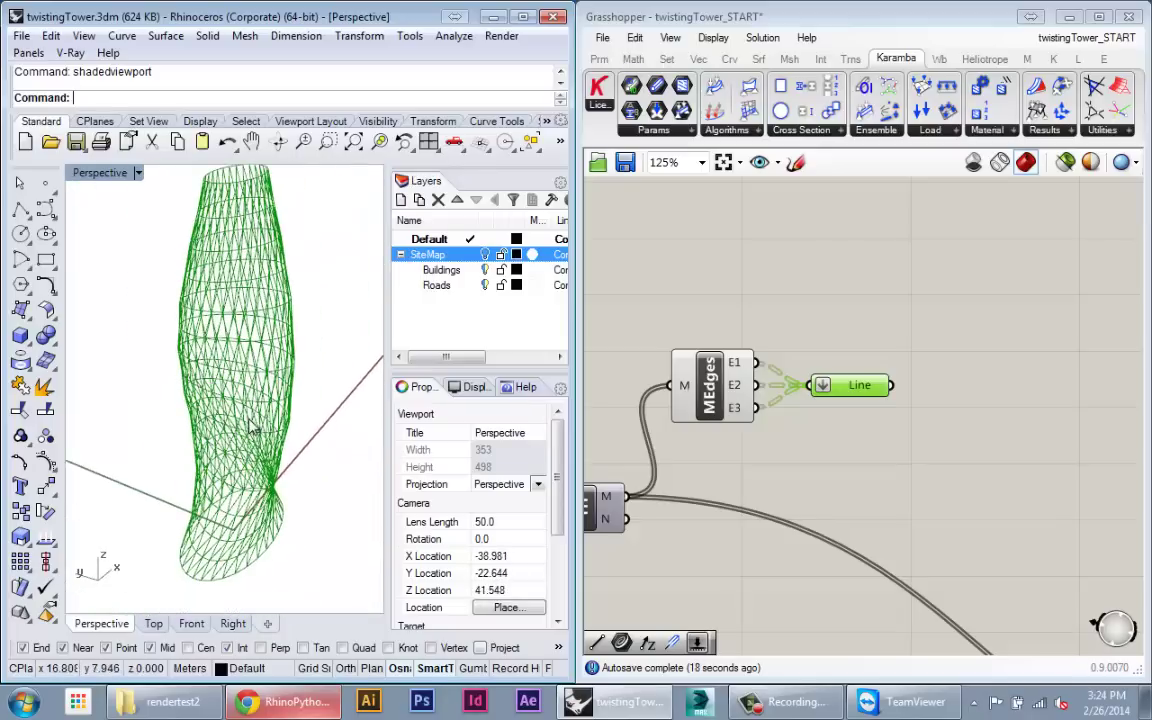
pyautogui.moveTo(266, 385); pyautogui.dragTo(270, 376, button='right')
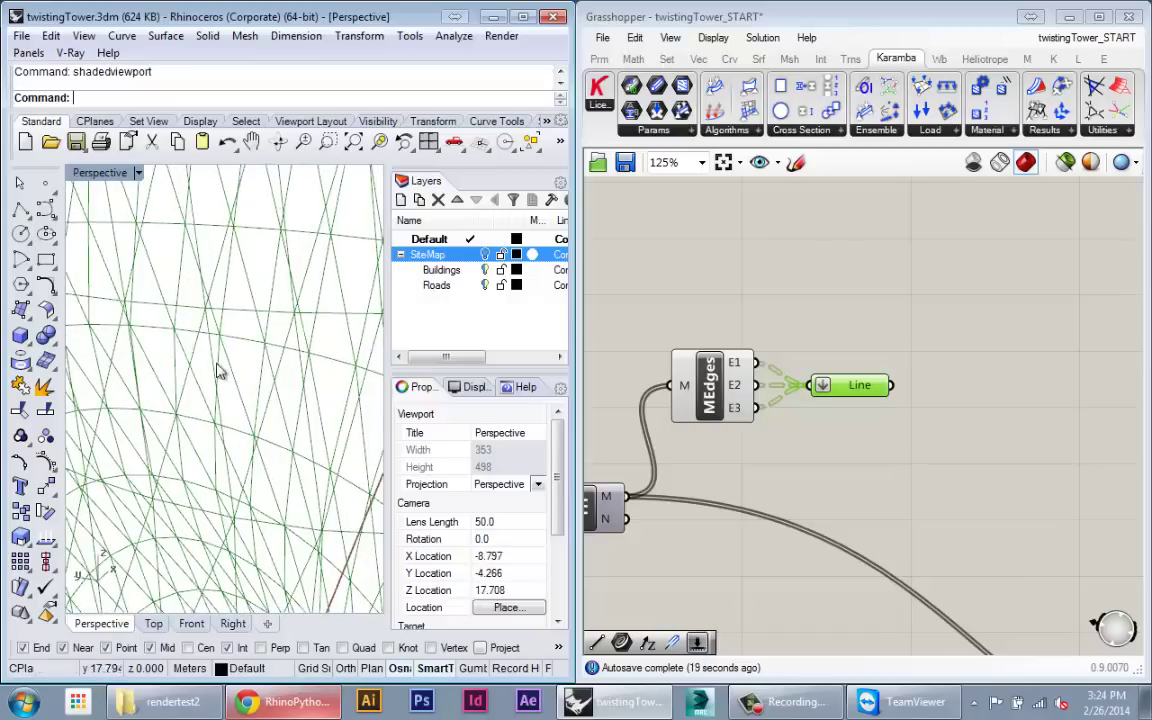
pyautogui.moveTo(268, 505); pyautogui.dragTo(250, 484, button='right')
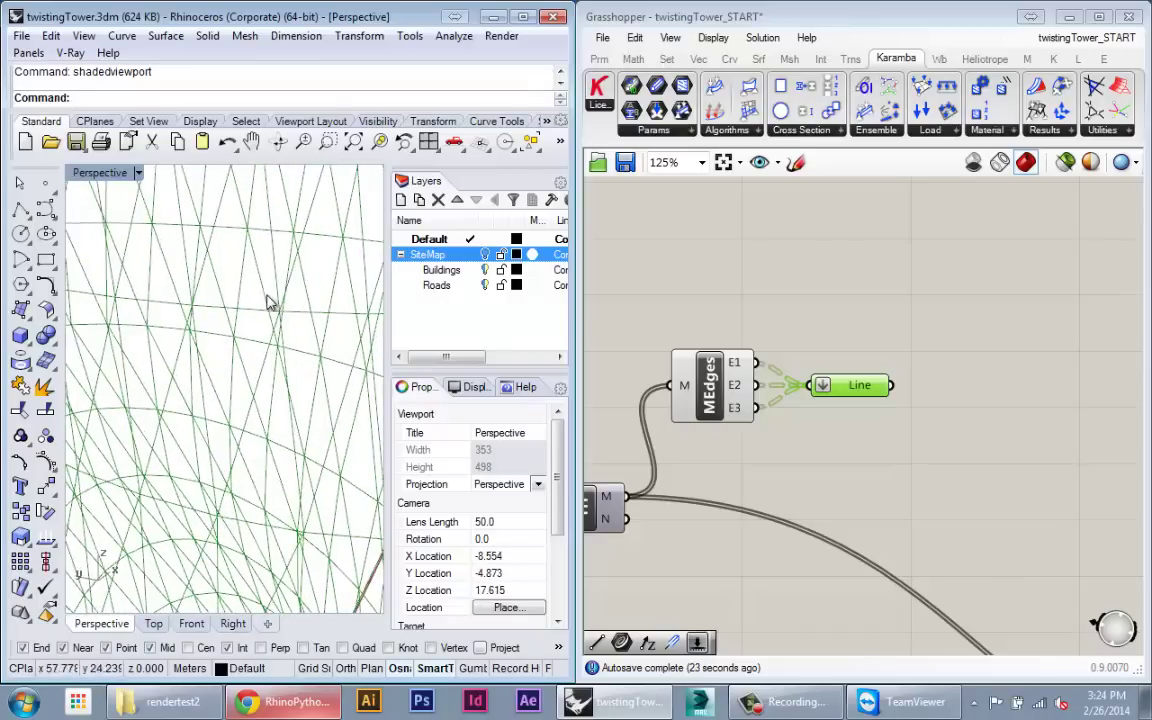
pyautogui.scroll(-8, 221, 419)
pyautogui.keyDown('shift'); pyautogui.moveTo(227, 500); pyautogui.dragTo(297, 456, button='right'); pyautogui.keyUp('shift')
pyautogui.scroll(2, 219, 402)
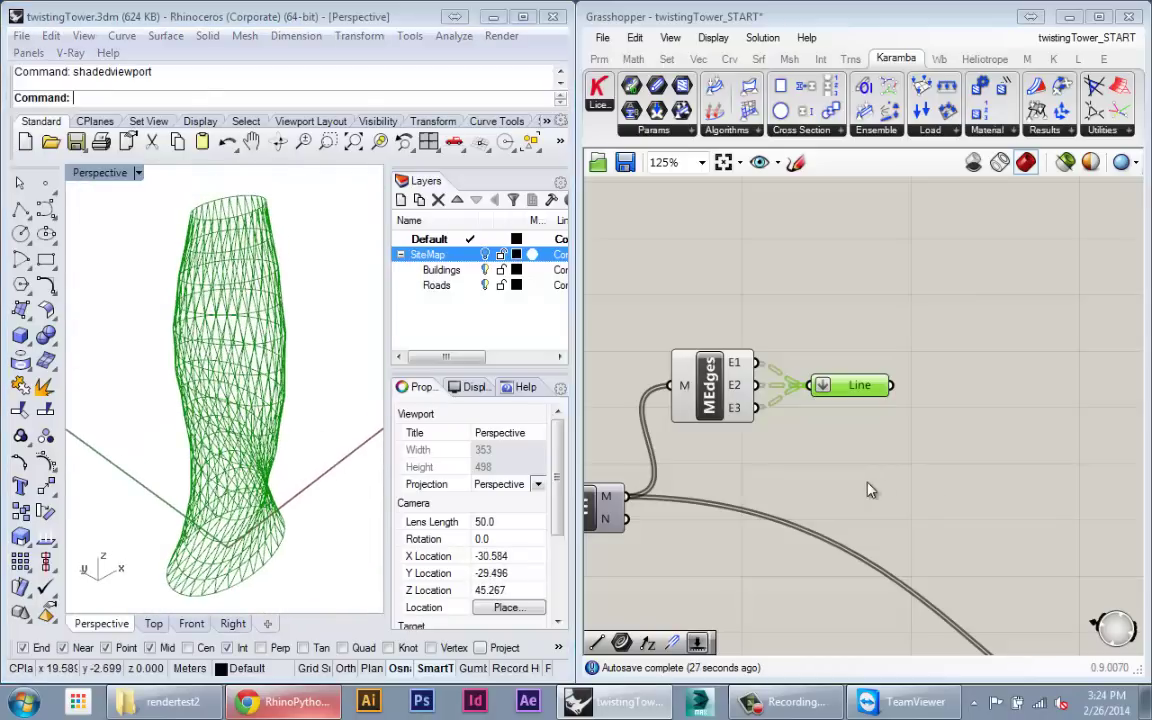
pyautogui.moveTo(871, 458); pyautogui.dragTo(798, 475, button='right')
pyautogui.doubleClick(860, 449)
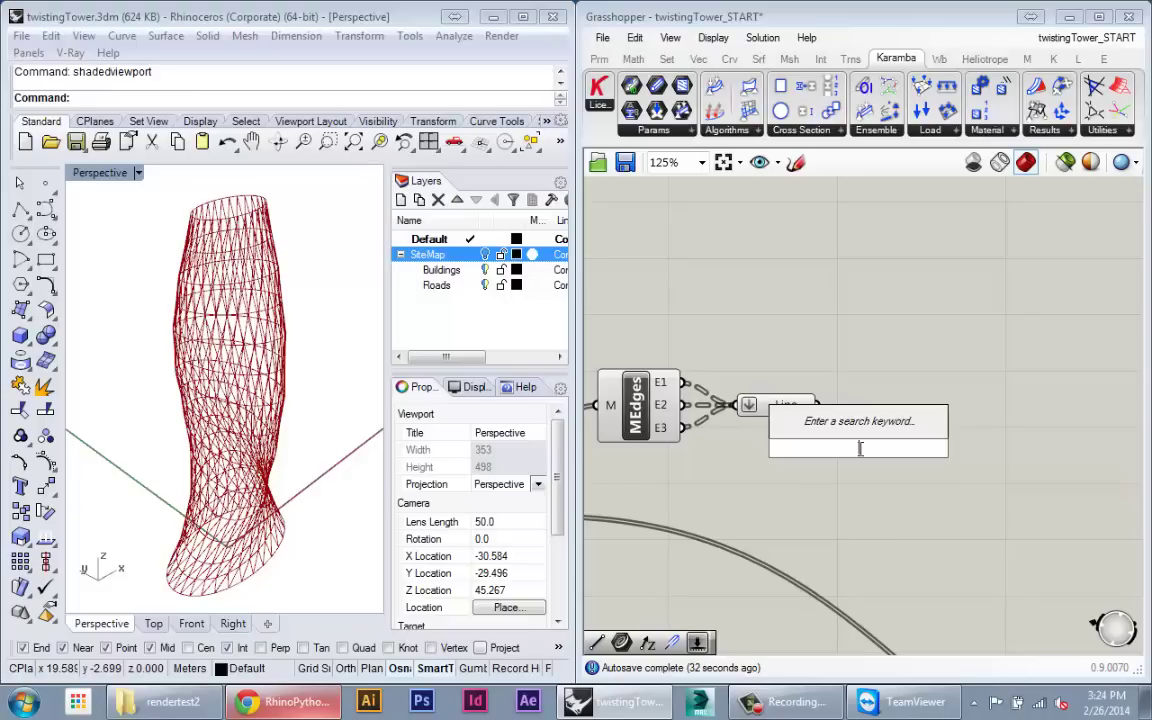
pyautogui.write('dupli')
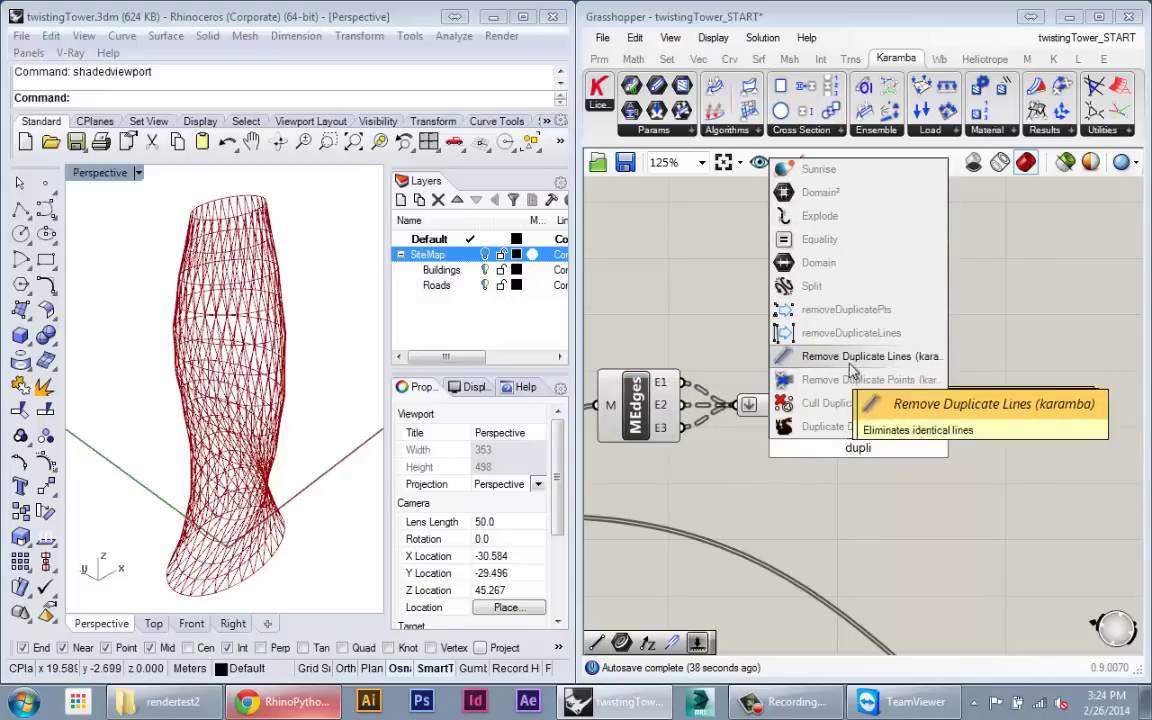
pyautogui.click(827, 518)
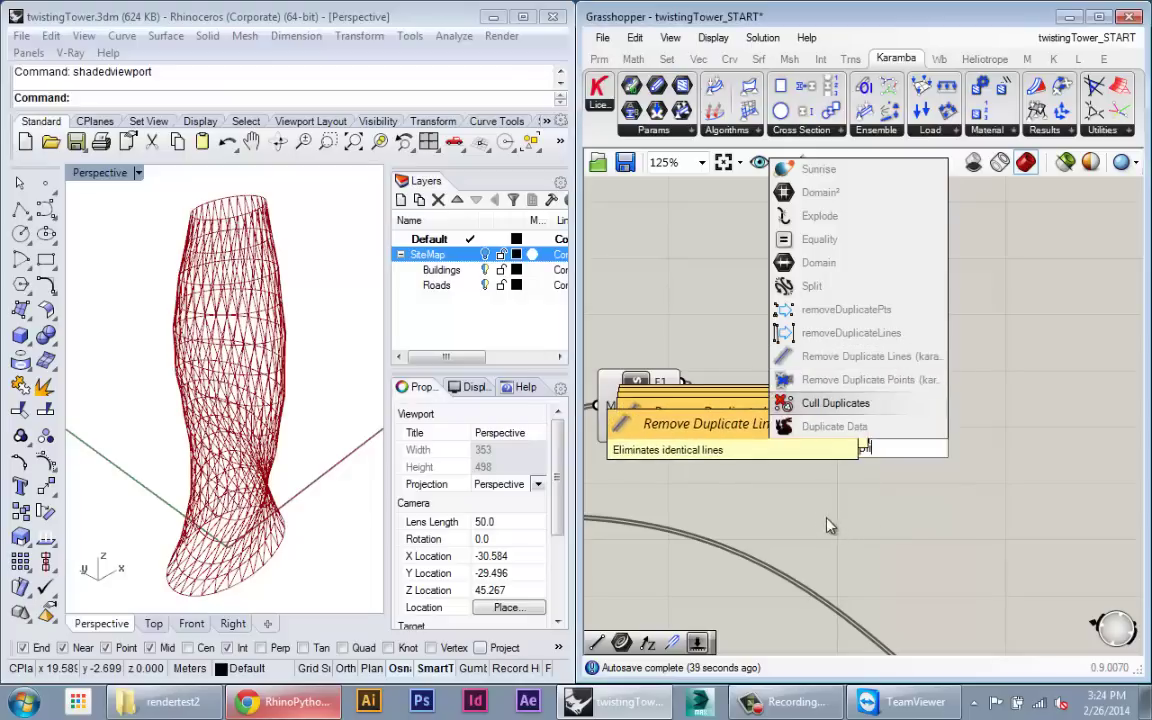
# - Add Karamba's Remove Duplicate Lines component, feed the Line parameter into its L input and inspect its line output
pyautogui.moveTo(809, 449); pyautogui.dragTo(771, 478, button='right')
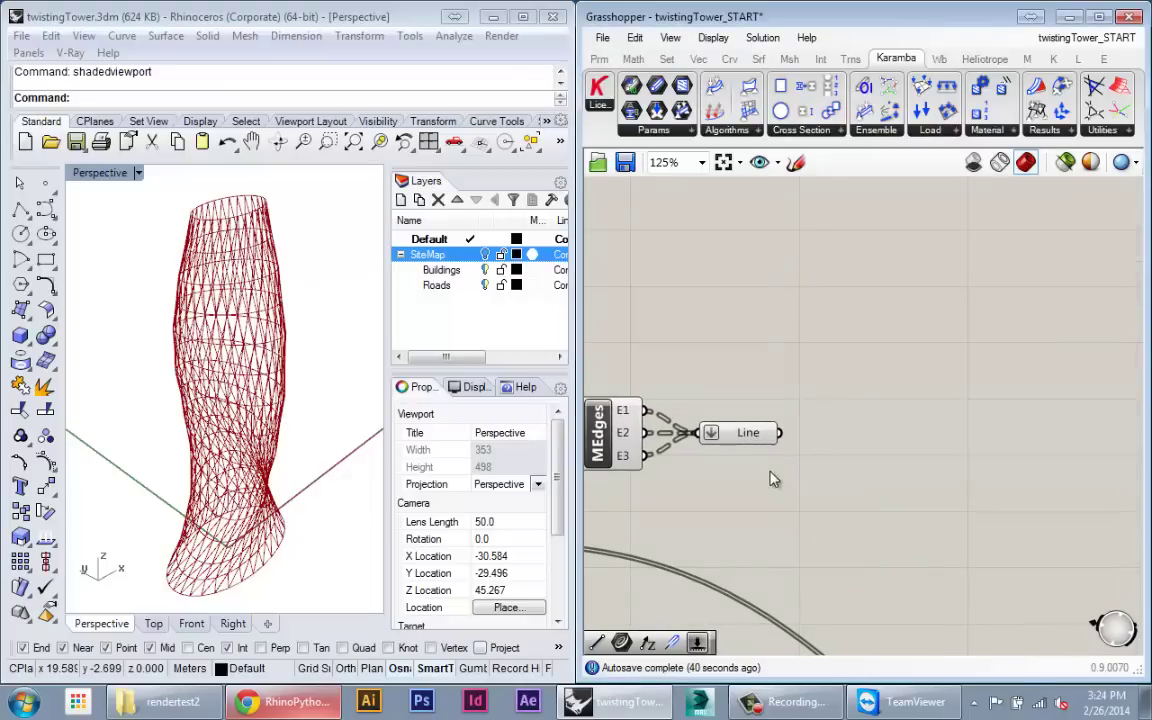
pyautogui.click(1104, 139)
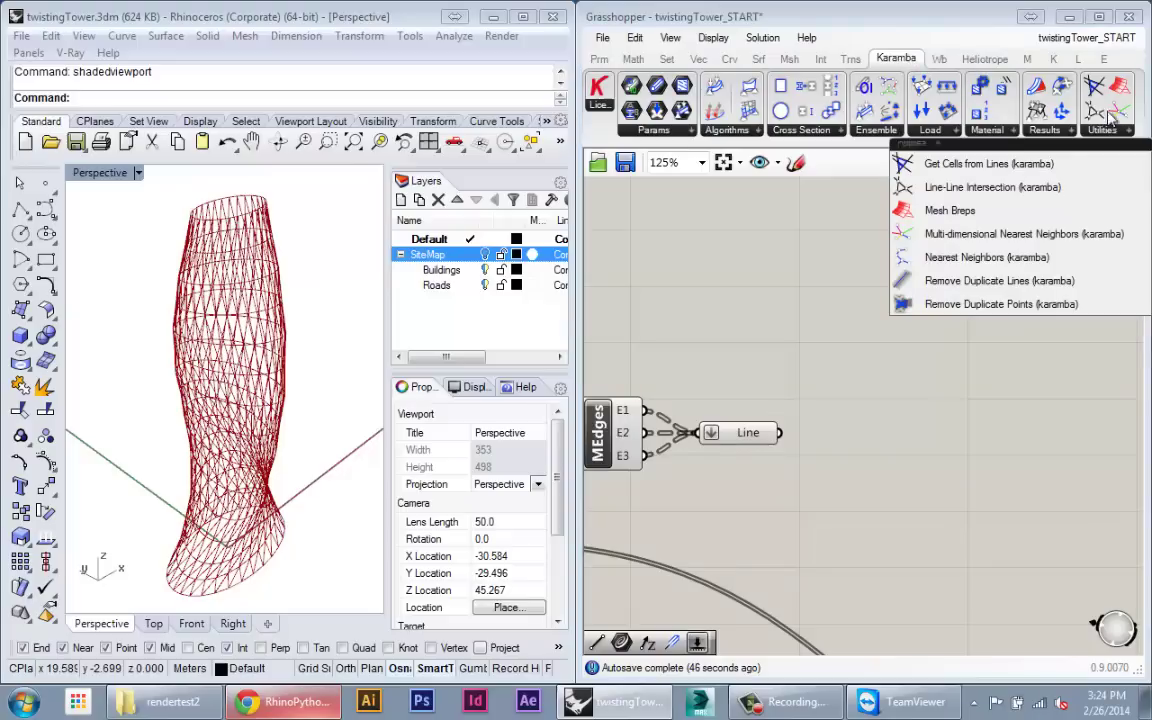
pyautogui.moveTo(999, 281); pyautogui.dragTo(847, 455)
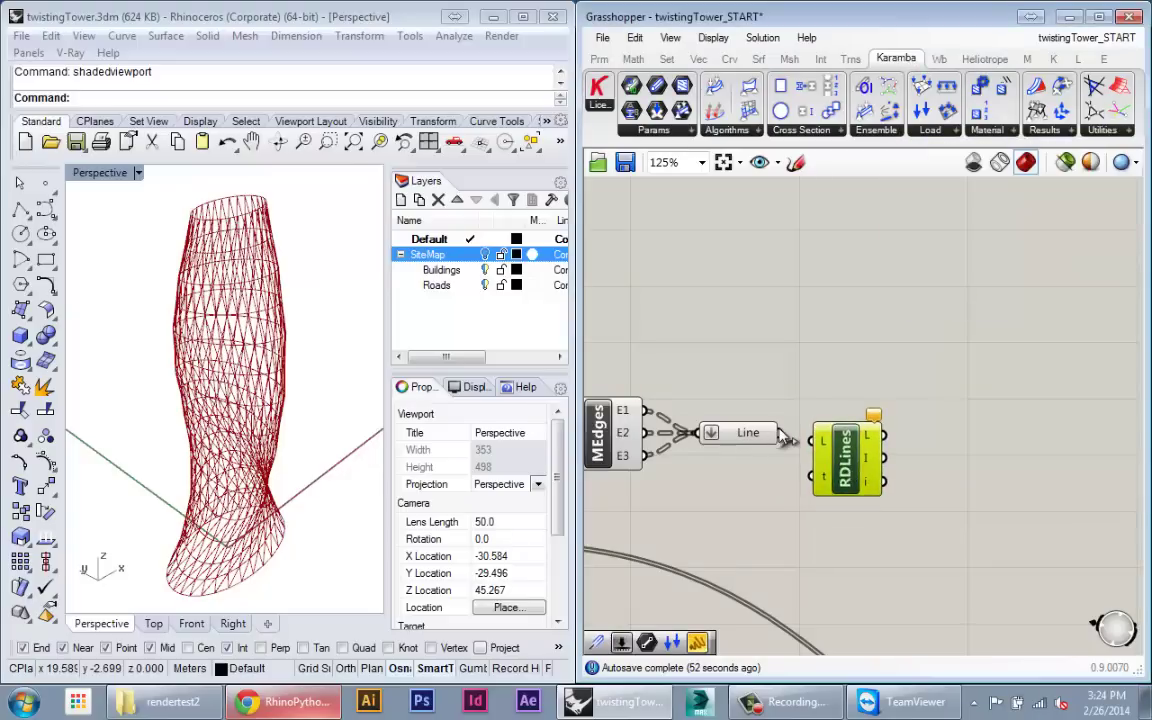
pyautogui.moveTo(780, 432); pyautogui.dragTo(817, 434)
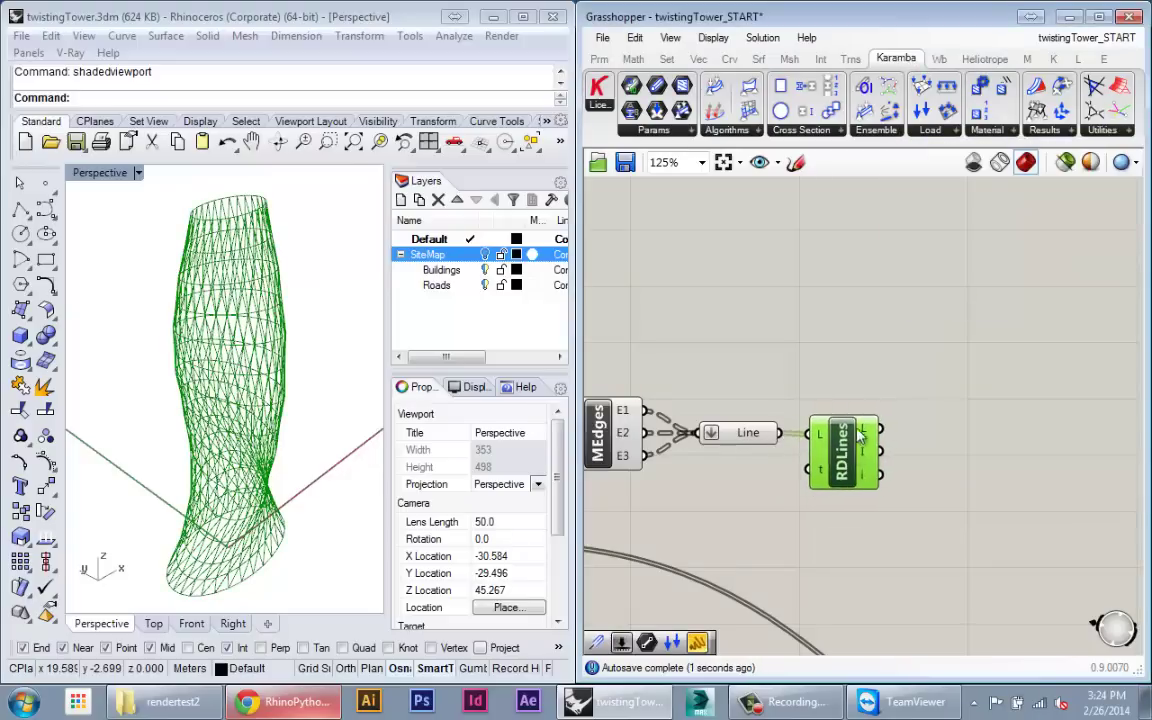
pyautogui.moveTo(868, 430)
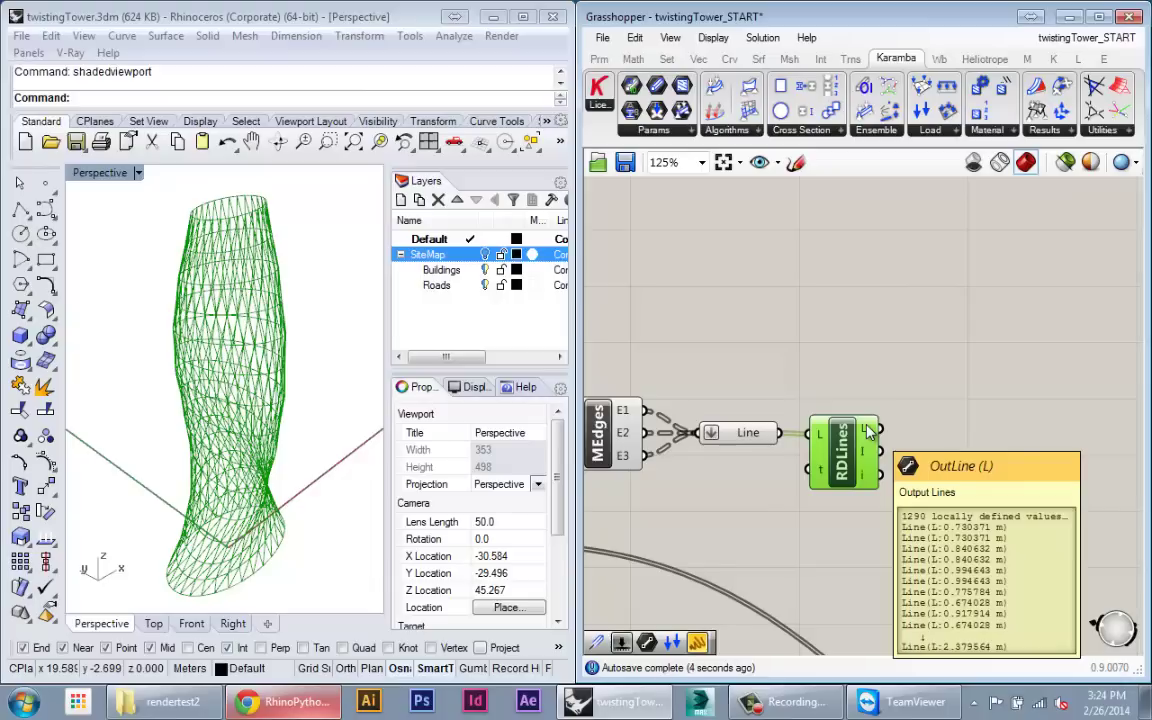
# - Reposition the Remove Duplicate Lines component so it sits neatly beside the Line parameter
pyautogui.moveTo(818, 443)
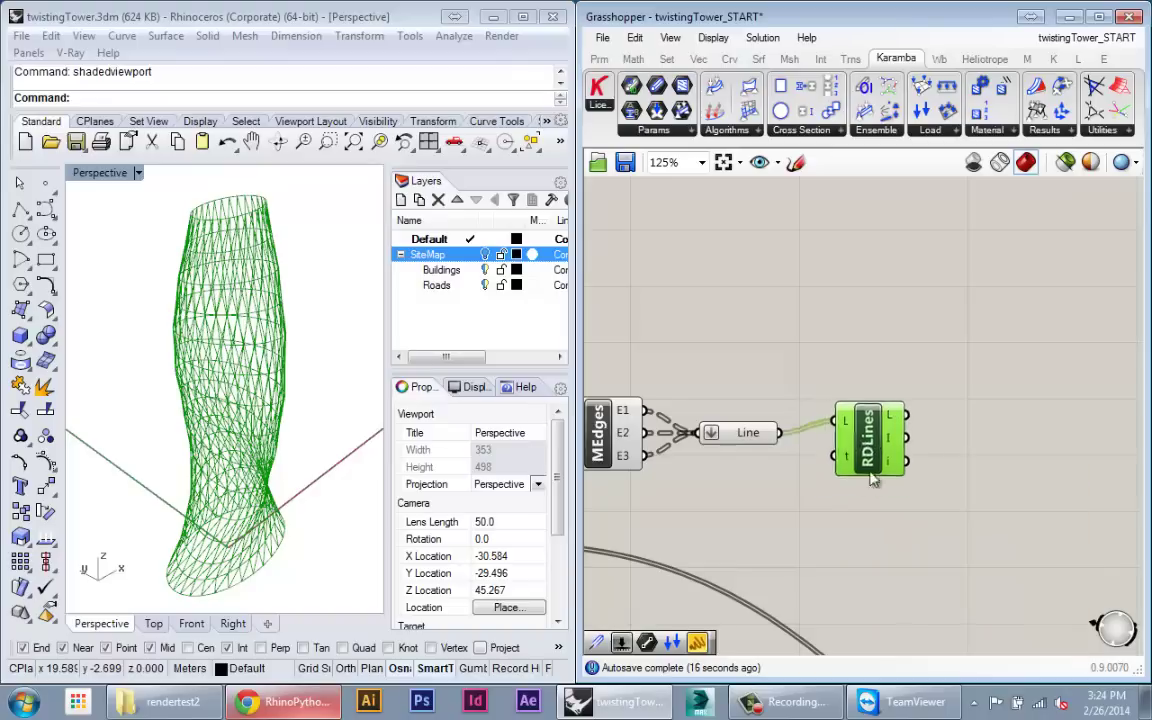
pyautogui.moveTo(819, 539); pyautogui.dragTo(751, 433, button='right')
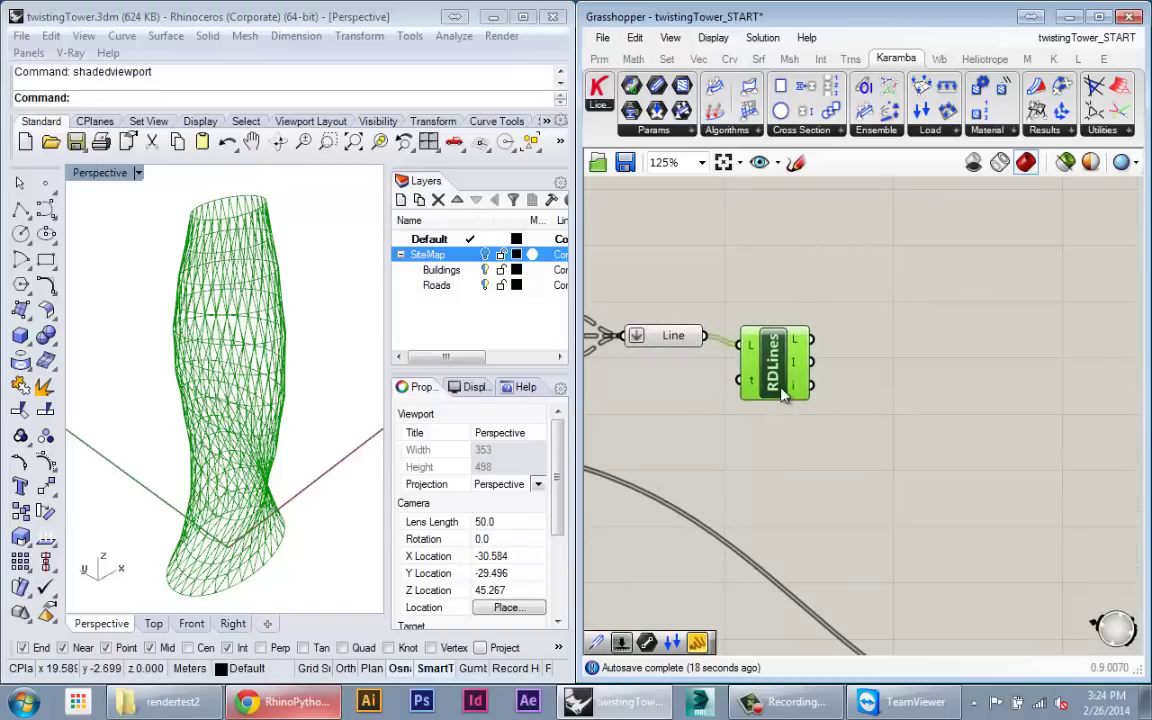
pyautogui.moveTo(778, 391); pyautogui.dragTo(781, 386)
pyautogui.moveTo(789, 480); pyautogui.dragTo(706, 545, button='right')
pyautogui.click(764, 478)
pyautogui.scroll(-3, 764, 478)
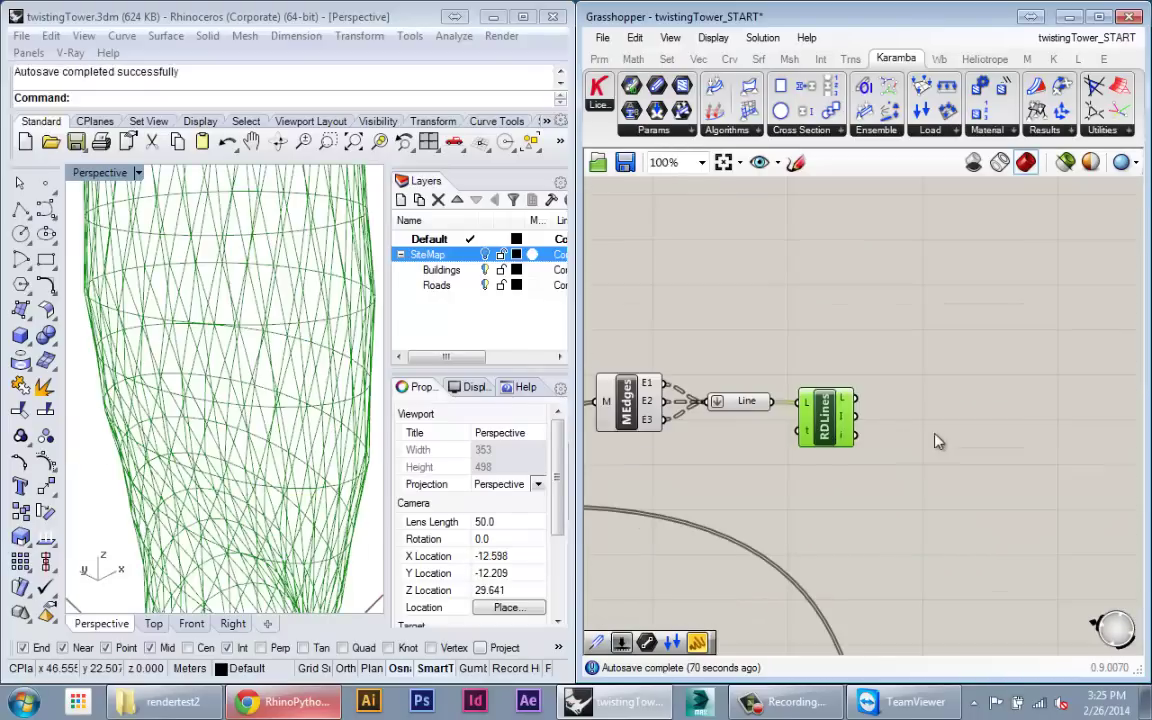
pyautogui.click(936, 434)
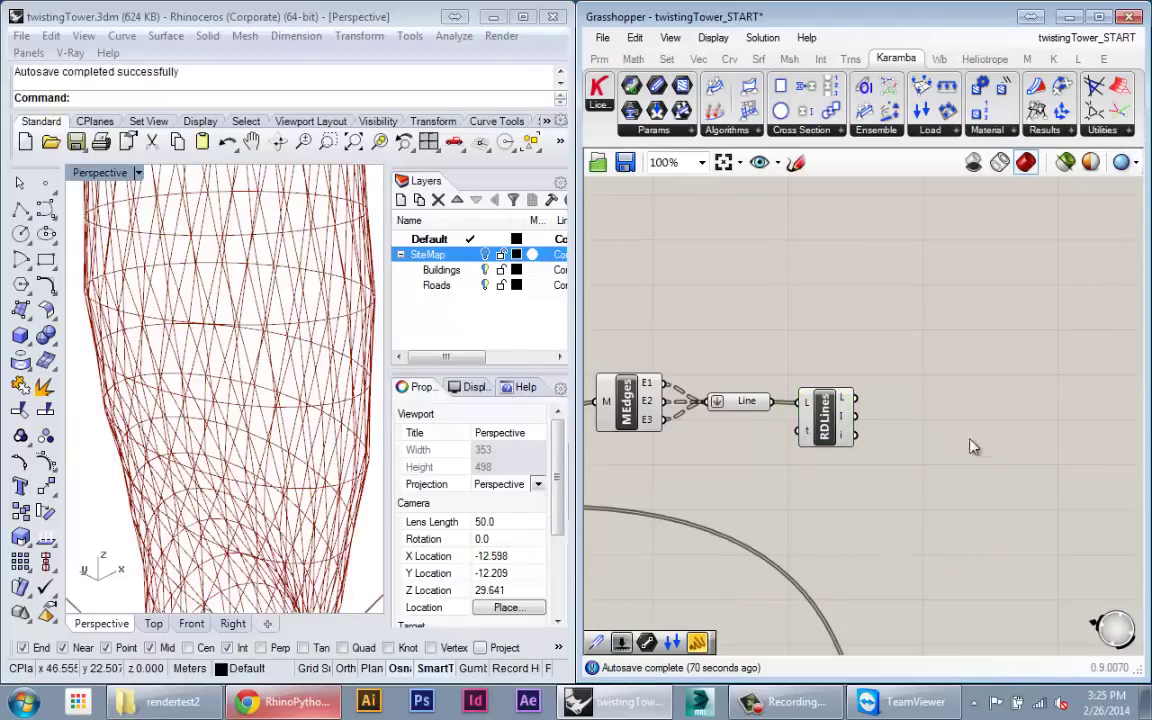
# - Add Karamba's Assemble Model component beyond Remove Duplicate Lines and adjust its placement, leaving space between the two
pyautogui.moveTo(971, 427); pyautogui.dragTo(848, 377, button='right')
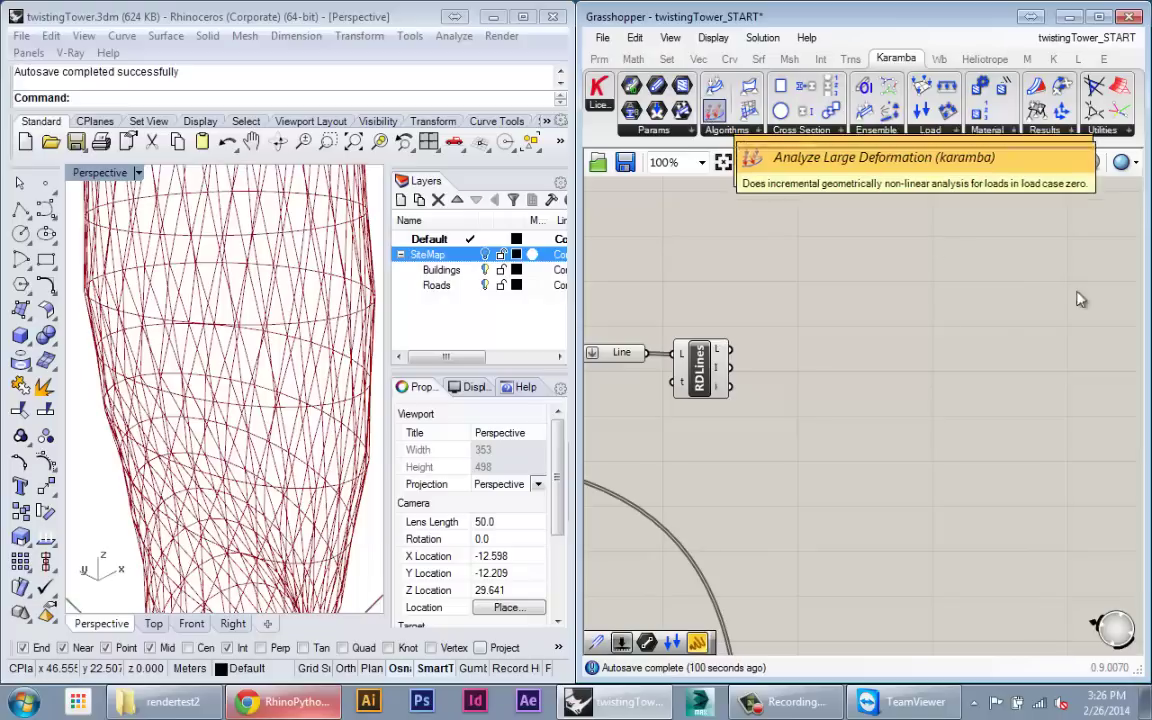
pyautogui.click(876, 131)
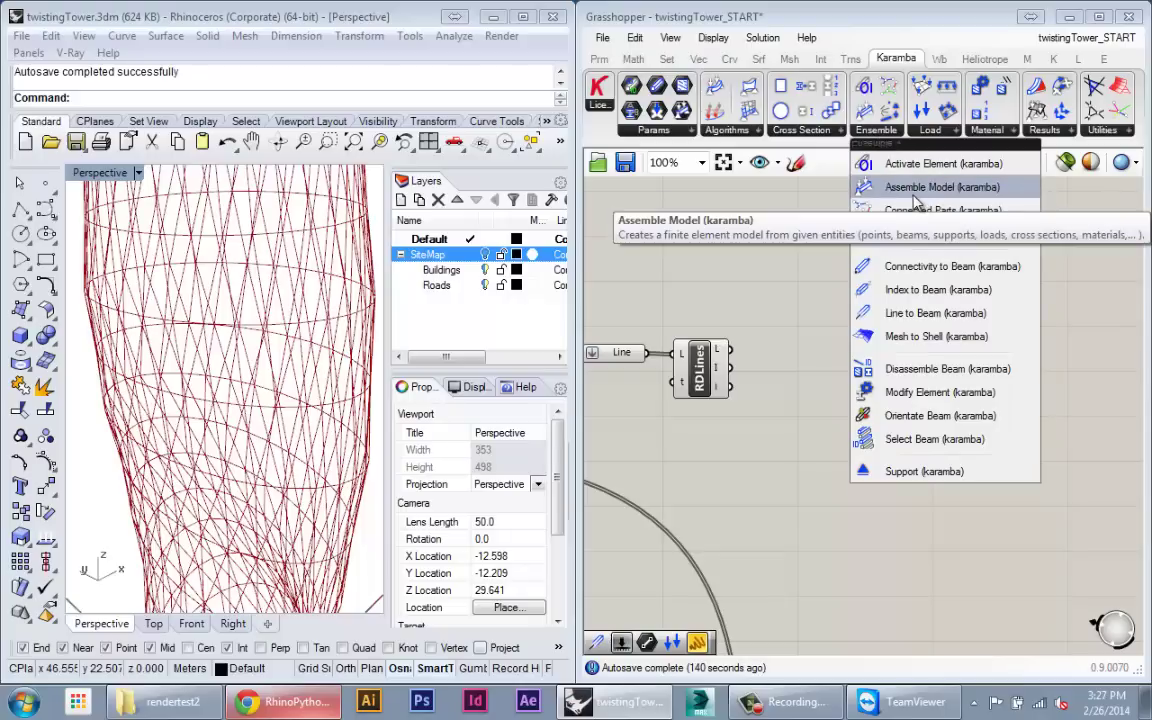
pyautogui.moveTo(903, 191); pyautogui.dragTo(898, 392)
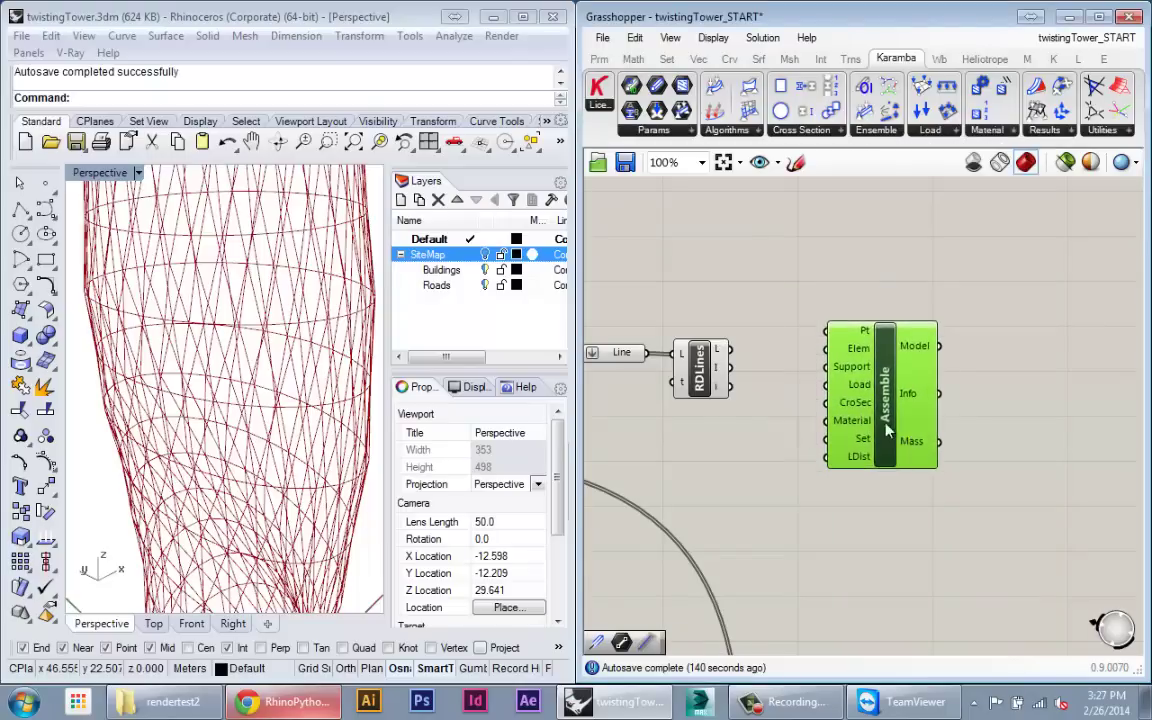
pyautogui.scroll(2, 797, 378)
pyautogui.scroll(-1, 794, 371)
pyautogui.moveTo(835, 380); pyautogui.dragTo(993, 386, button='right')
pyautogui.moveTo(971, 381); pyautogui.dragTo(978, 426)
# - Examine the inputs of the Assemble component, from Pt to LDist, and its Model, Info and Mass outputs
pyautogui.click(901, 262)
pyautogui.scroll(2, 947, 338)
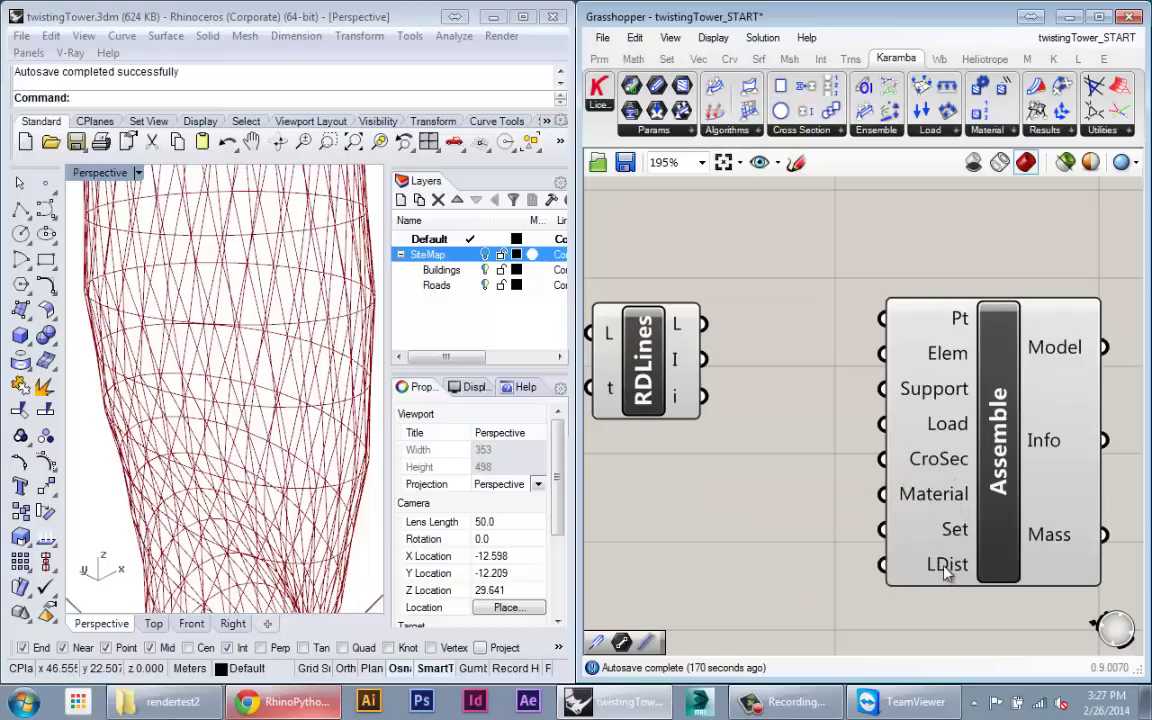
pyautogui.moveTo(1010, 551); pyautogui.dragTo(984, 481, button='right')
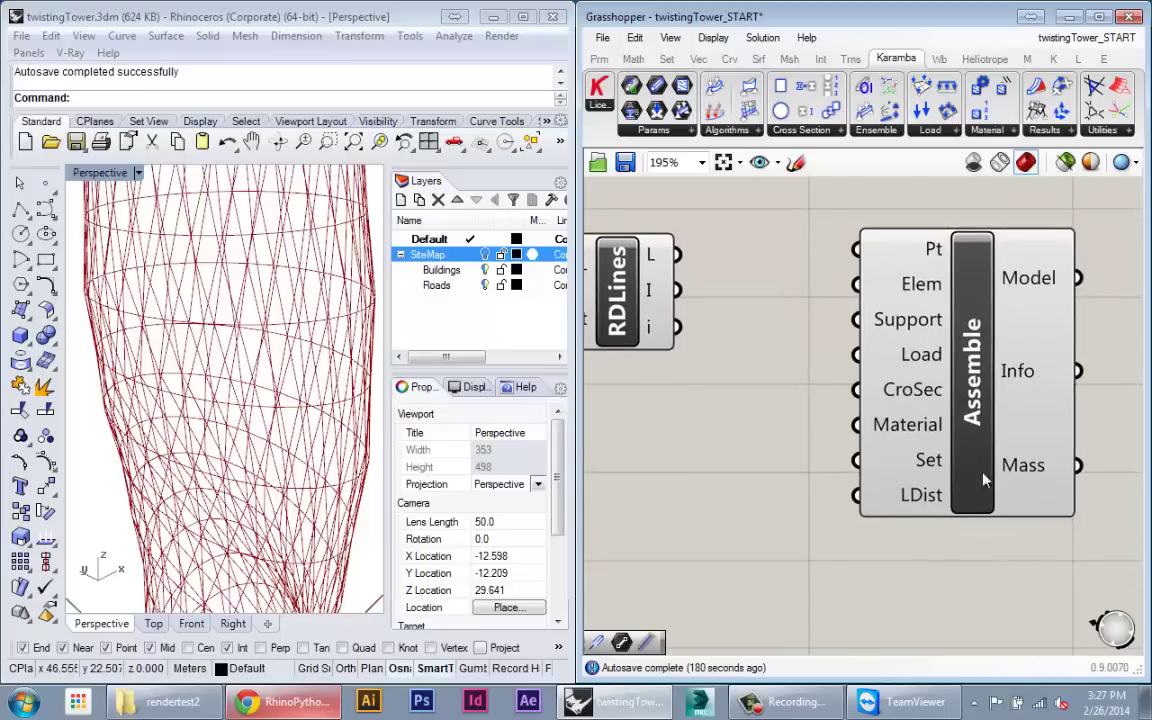
pyautogui.moveTo(983, 460); pyautogui.dragTo(971, 486)
pyautogui.scroll(-2, 930, 474)
pyautogui.moveTo(890, 466); pyautogui.dragTo(802, 452, button='right')
pyautogui.scroll(3, 880, 410)
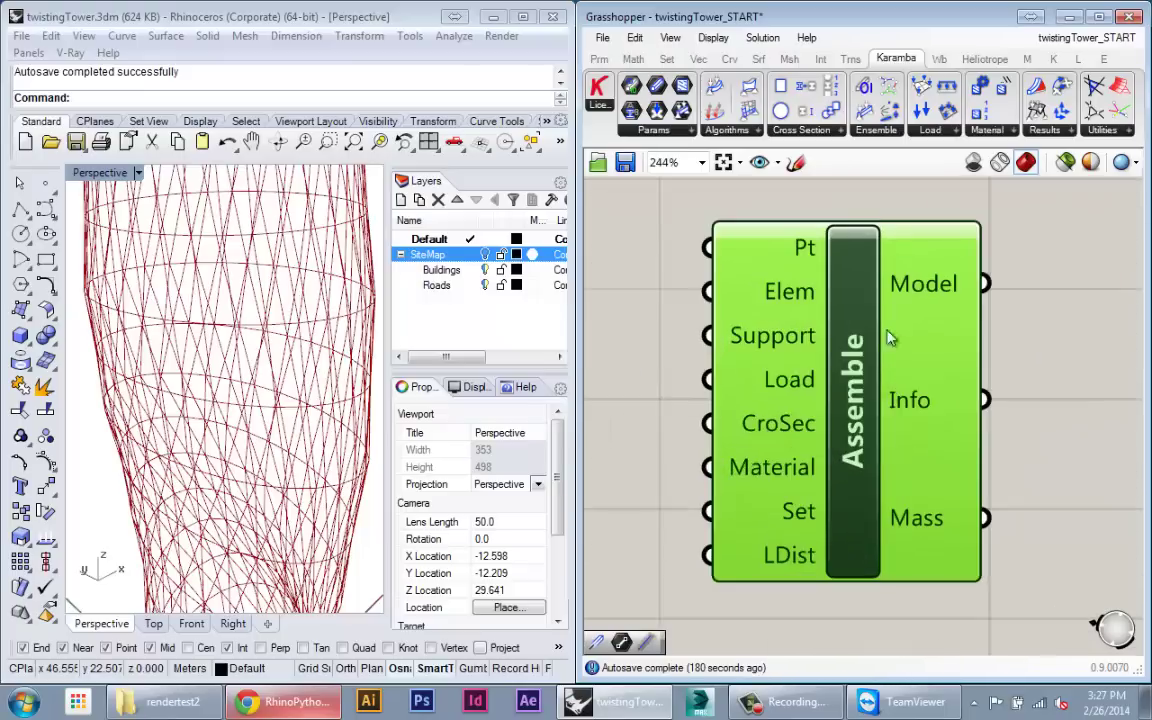
pyautogui.scroll(-2, 917, 293)
pyautogui.moveTo(885, 304); pyautogui.dragTo(757, 333, button='right')
pyautogui.click(854, 313)
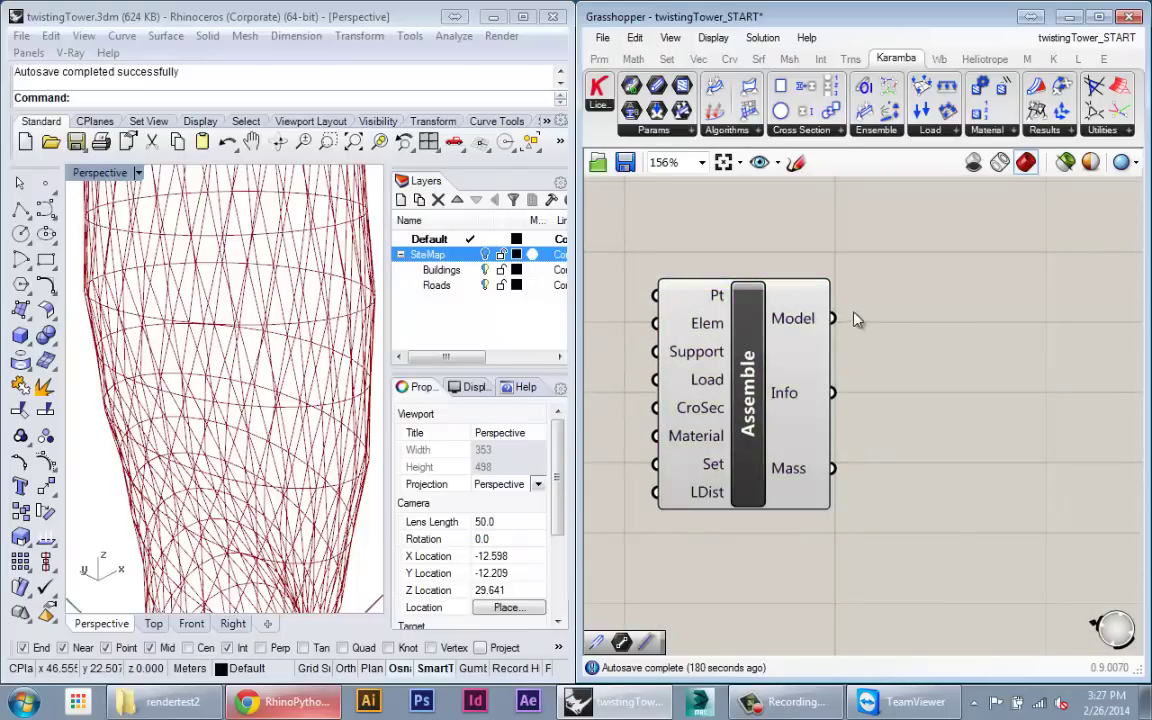
pyautogui.moveTo(795, 330)
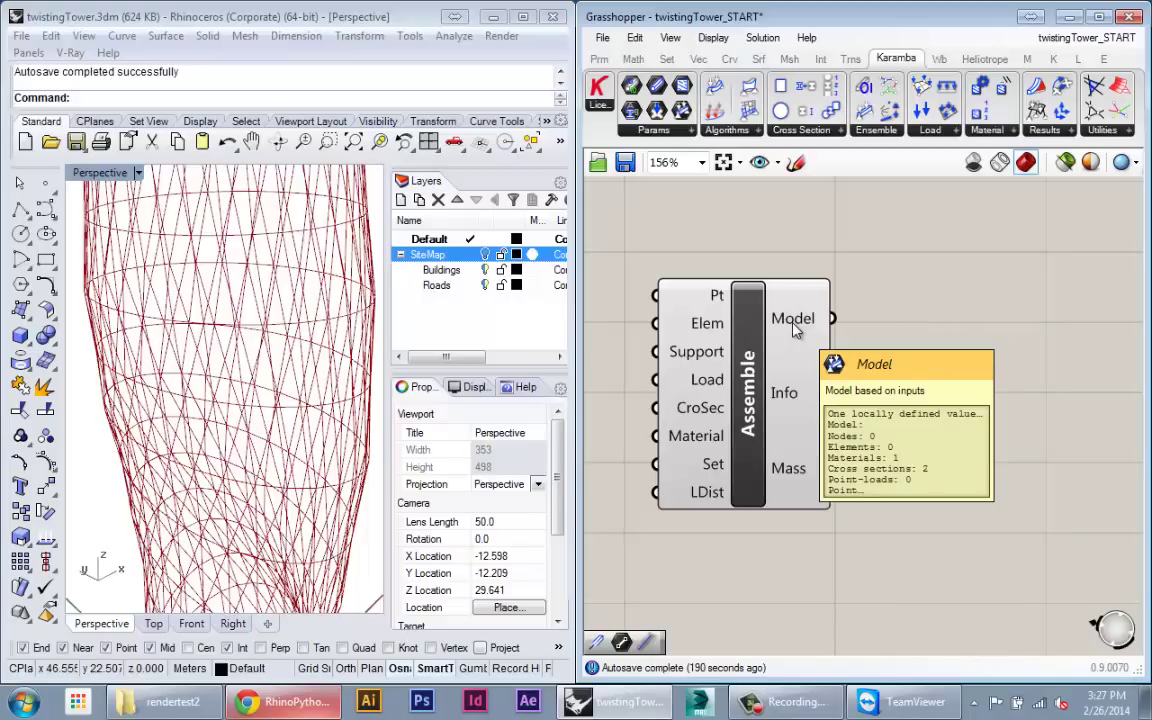
# - Move the Assemble component slightly further from Remove Duplicate Lines and review its Set input
pyautogui.moveTo(740, 338); pyautogui.dragTo(854, 342, button='right')
pyautogui.scroll(-1, 854, 342)
pyautogui.moveTo(880, 404); pyautogui.dragTo(902, 412)
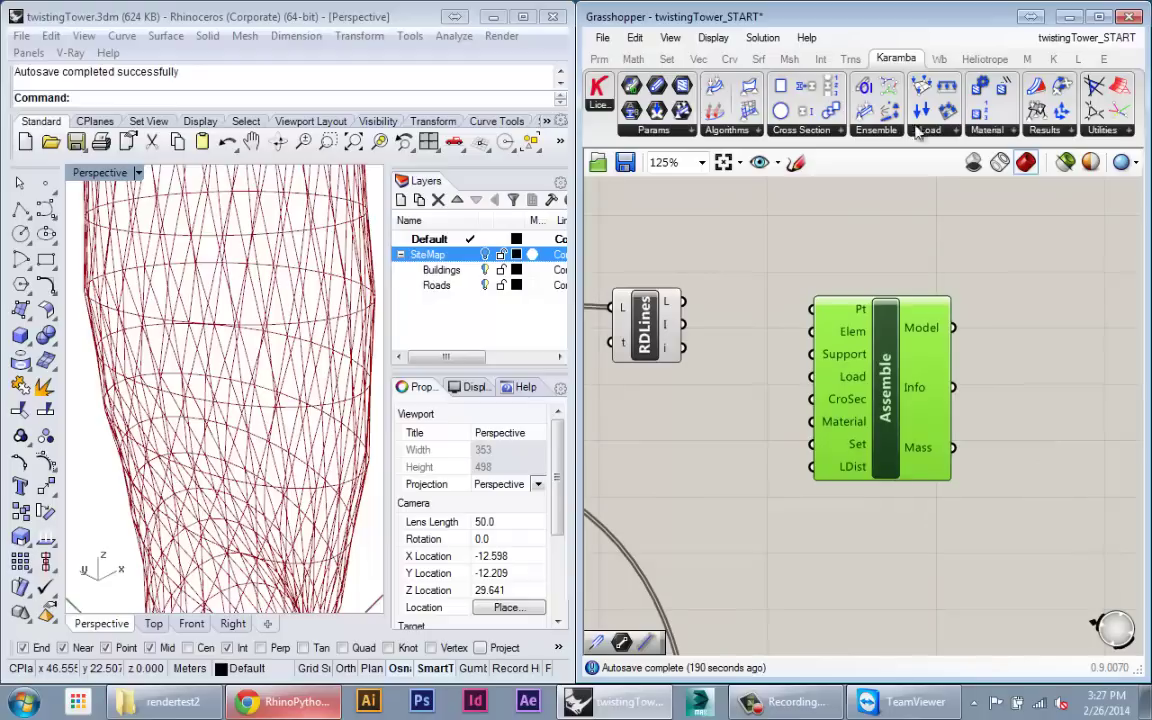
pyautogui.moveTo(855, 335); pyautogui.dragTo(945, 337, button='right')
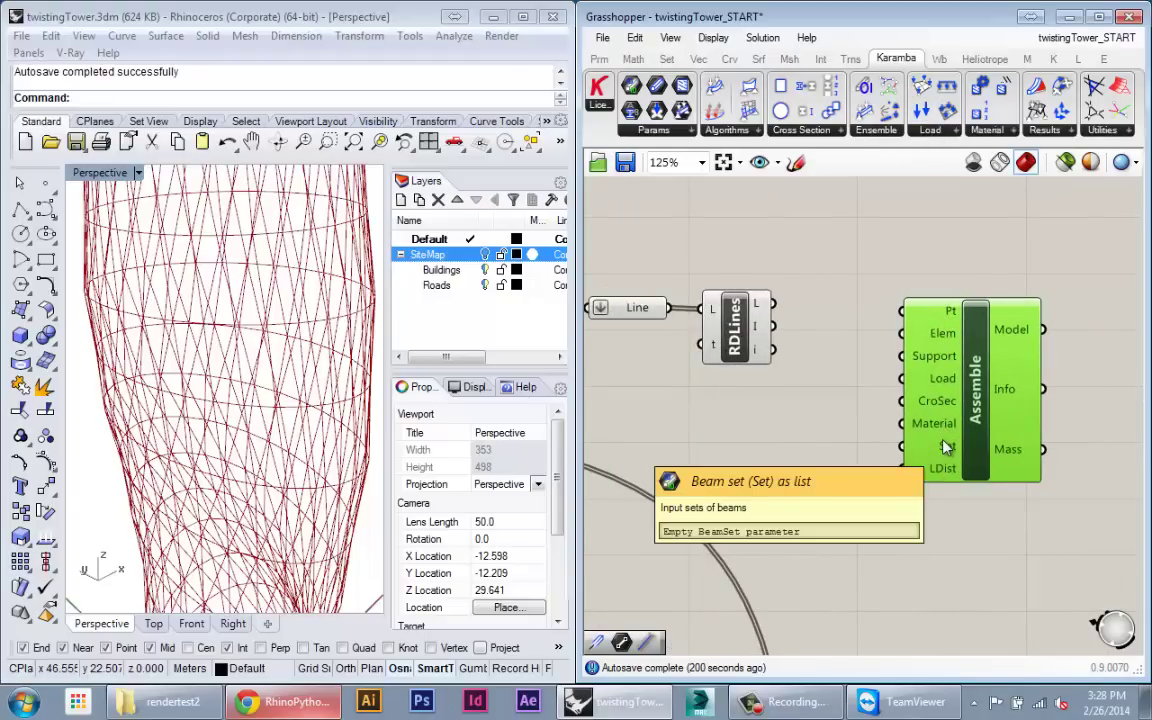
# - Examine the Assemble component's Load and Elem inputs and the L output of Remove Duplicate Lines
pyautogui.scroll(4, 760, 463)
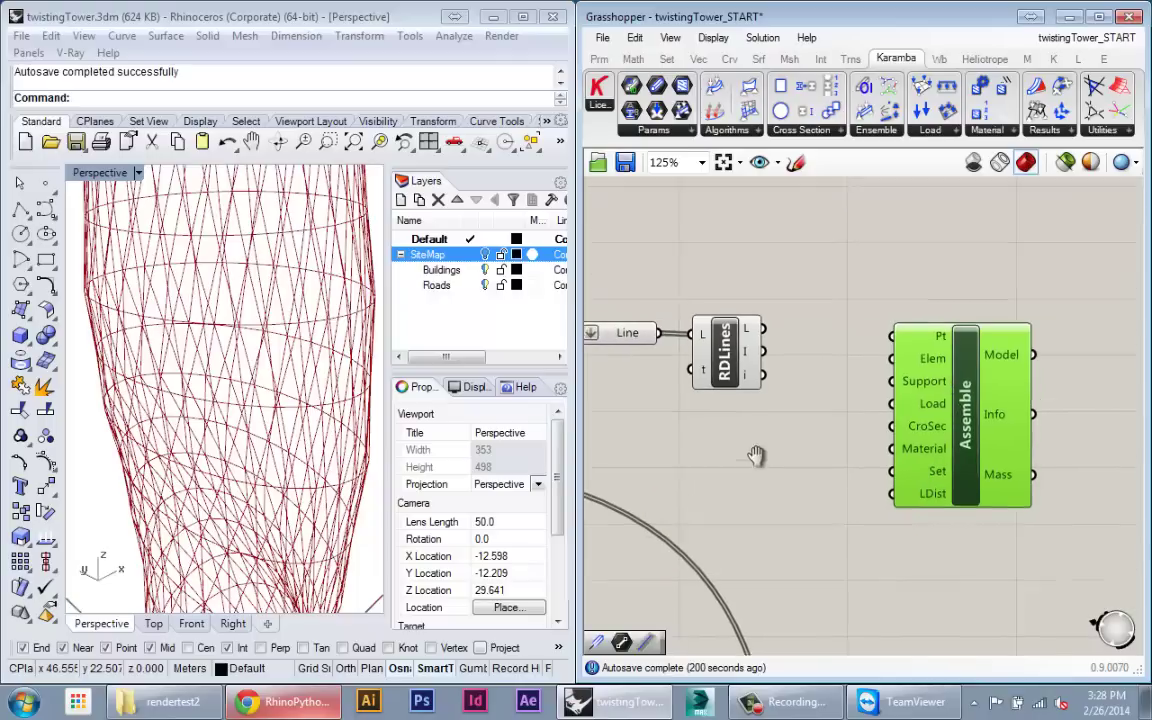
pyautogui.scroll(-2, 745, 452)
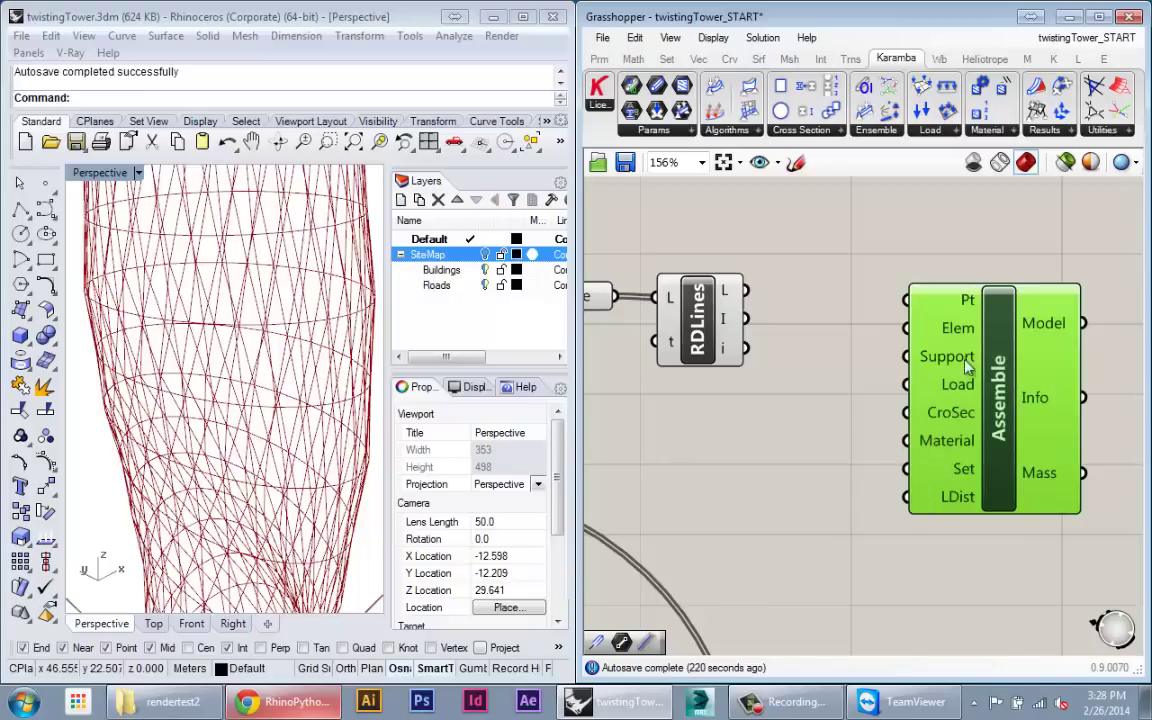
pyautogui.moveTo(957, 390)
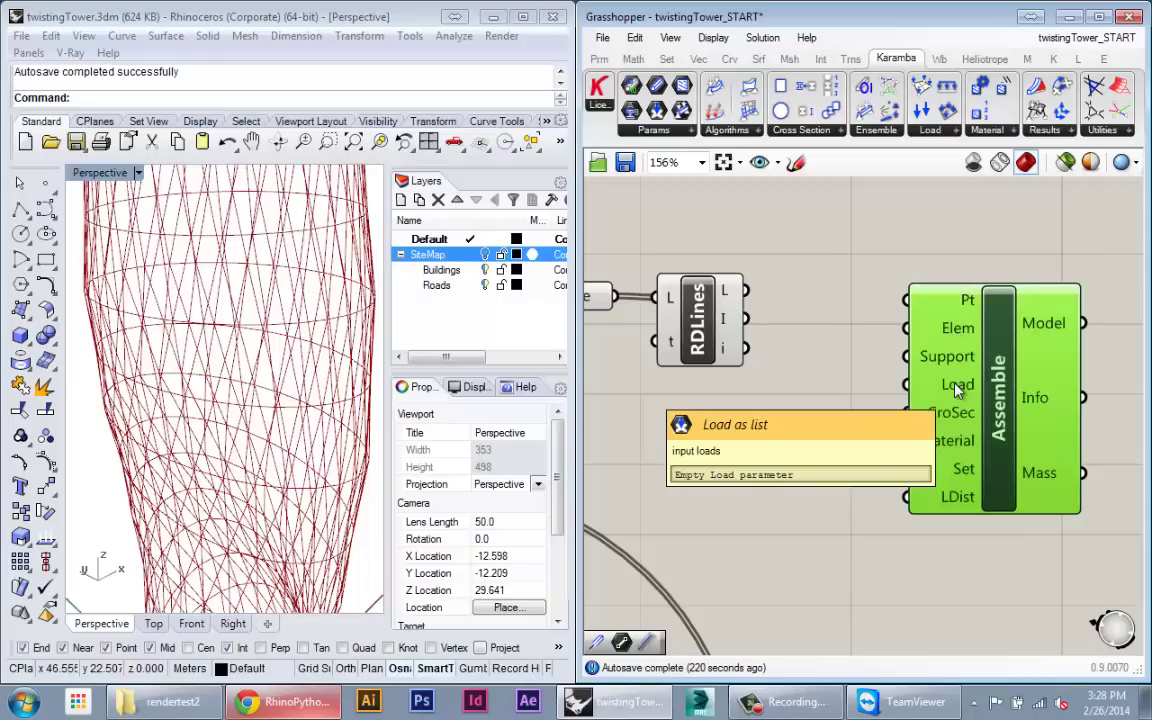
pyautogui.moveTo(953, 340)
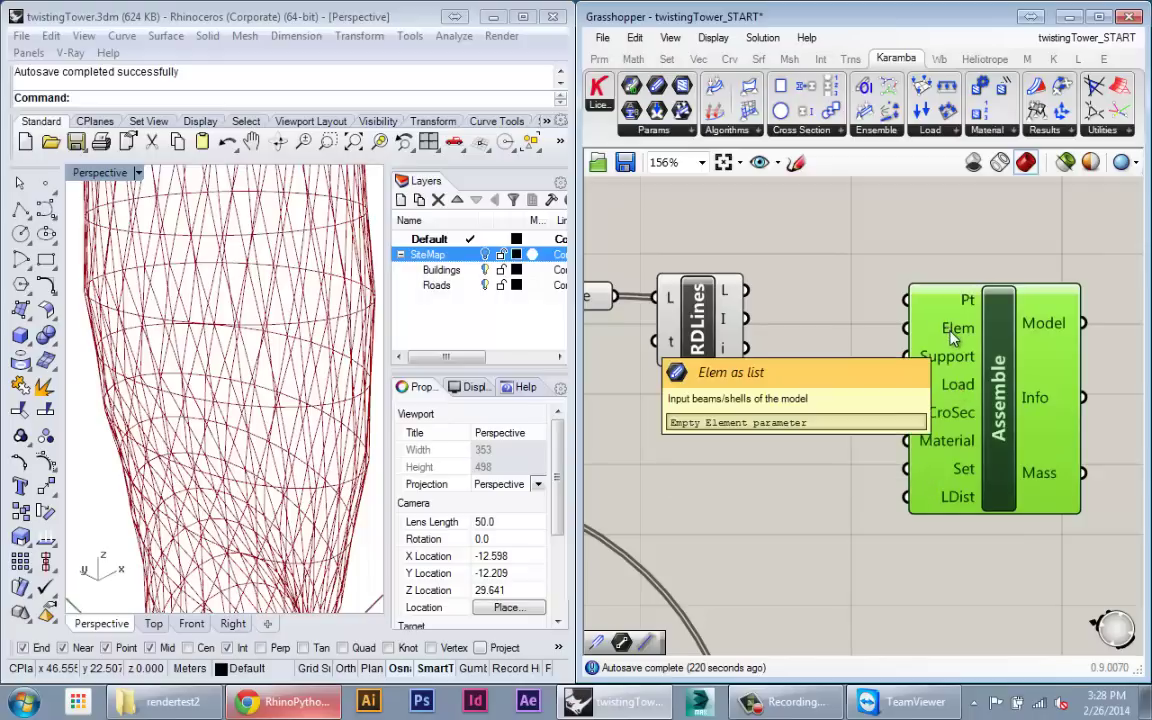
pyautogui.moveTo(950, 331); pyautogui.dragTo(864, 366, button='right')
pyautogui.scroll(-1, 864, 366)
pyautogui.moveTo(915, 407); pyautogui.dragTo(965, 390)
pyautogui.moveTo(905, 345)
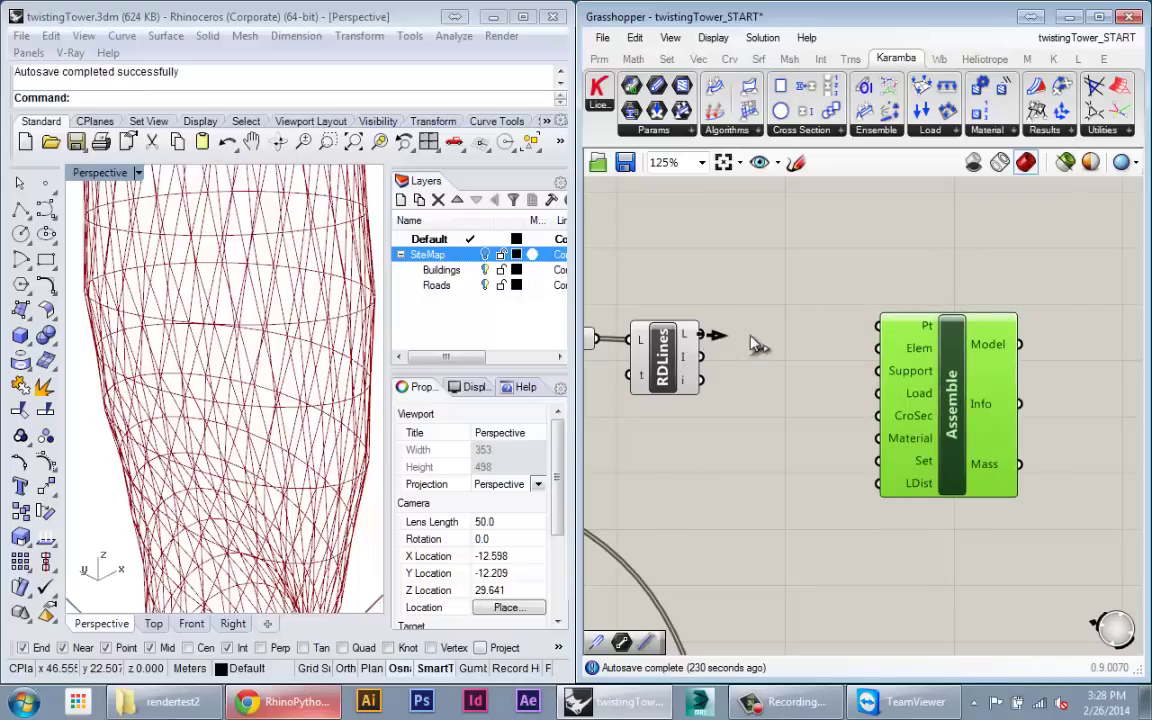
pyautogui.moveTo(751, 337); pyautogui.dragTo(692, 334)
pyautogui.moveTo(692, 338)
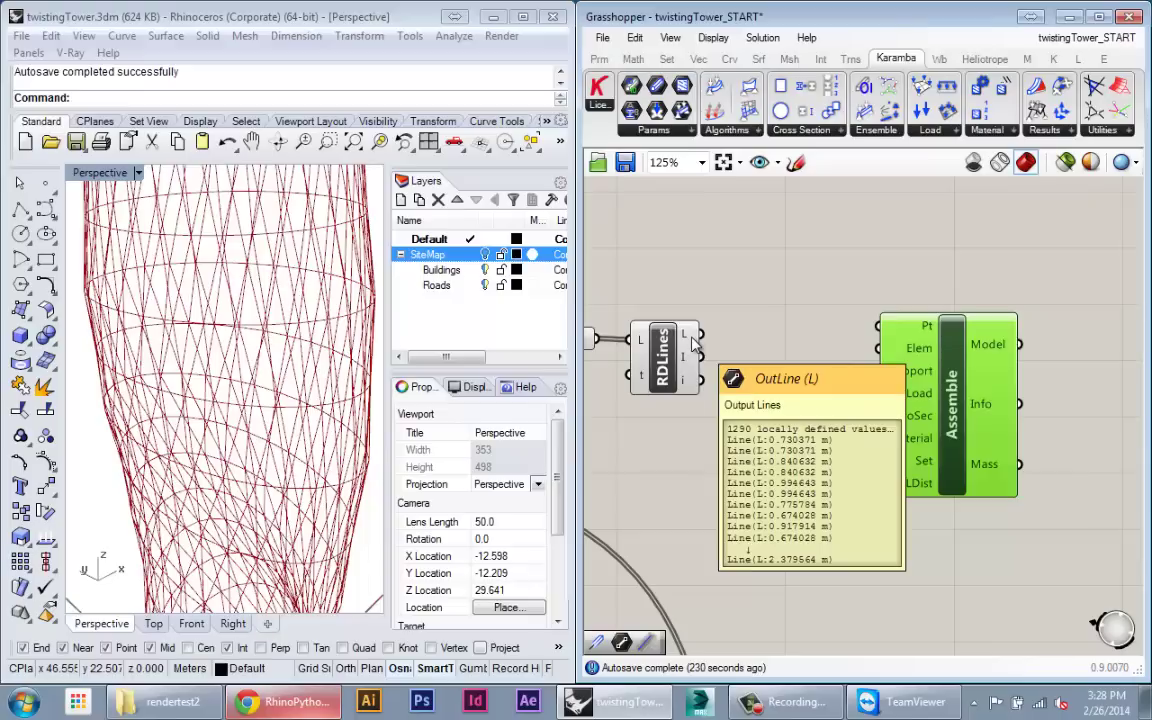
# - Add Karamba's Line to Beam component between Remove Duplicate Lines and Assemble, moving Assemble further away to make room
pyautogui.click(875, 131)
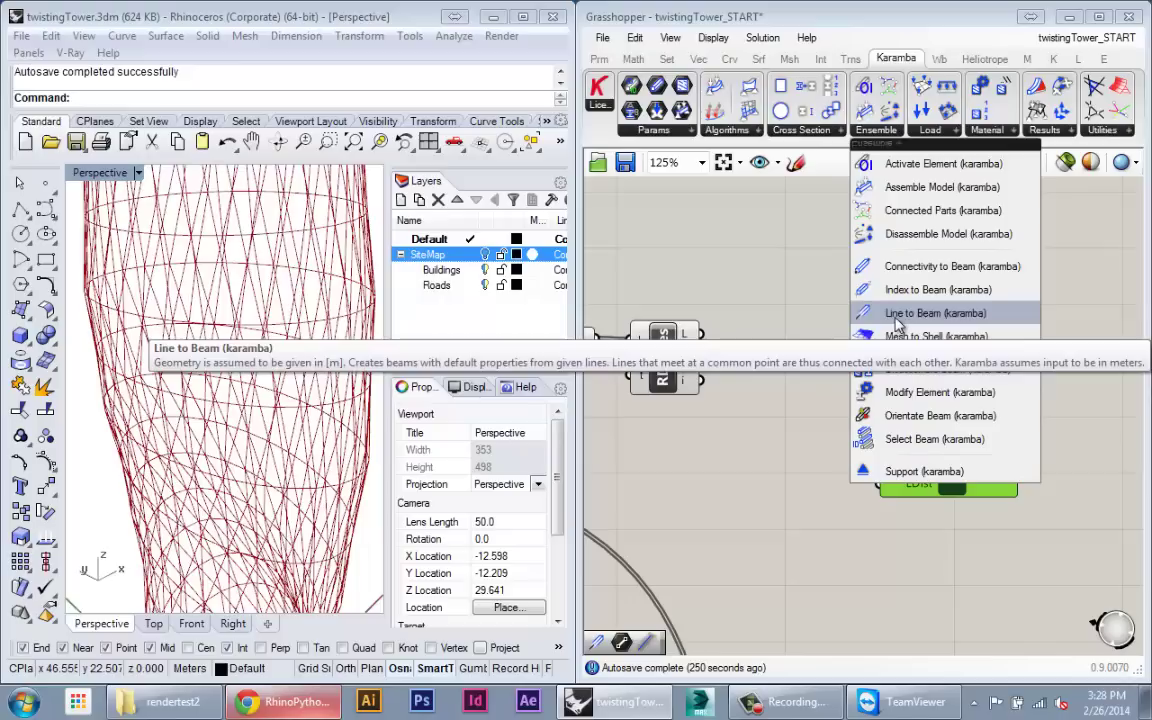
pyautogui.moveTo(897, 318); pyautogui.dragTo(801, 417)
pyautogui.moveTo(1009, 445); pyautogui.dragTo(1125, 458)
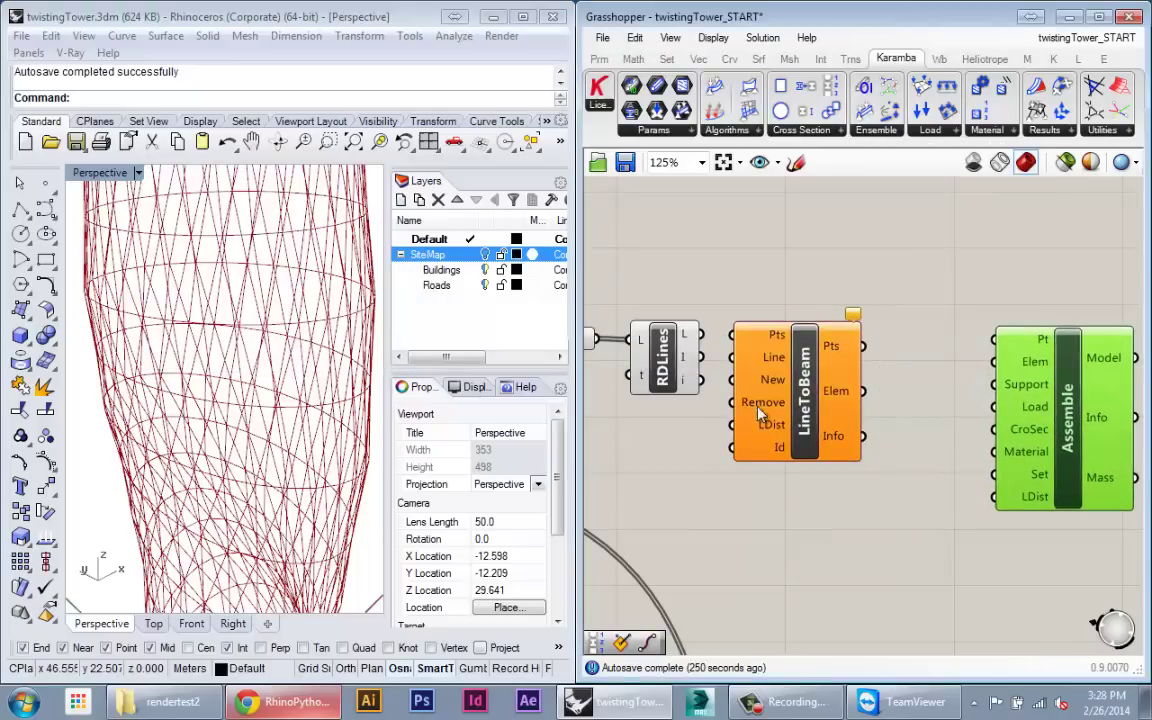
pyautogui.moveTo(794, 407); pyautogui.dragTo(827, 403)
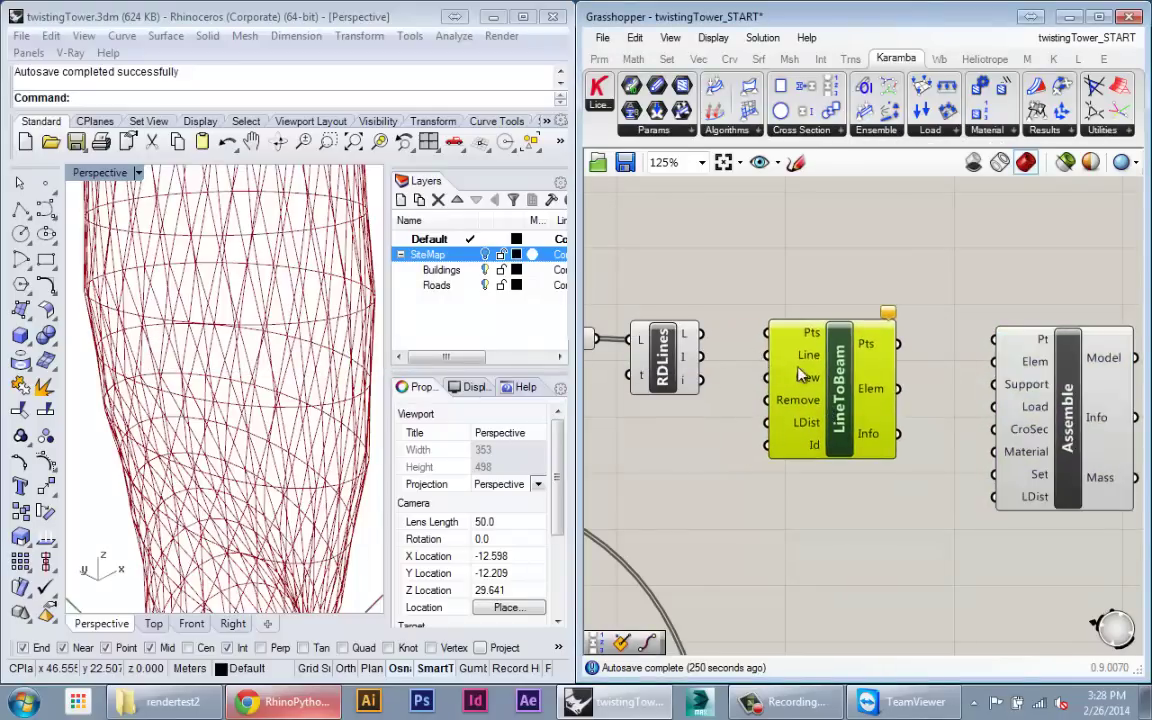
pyautogui.click(862, 133)
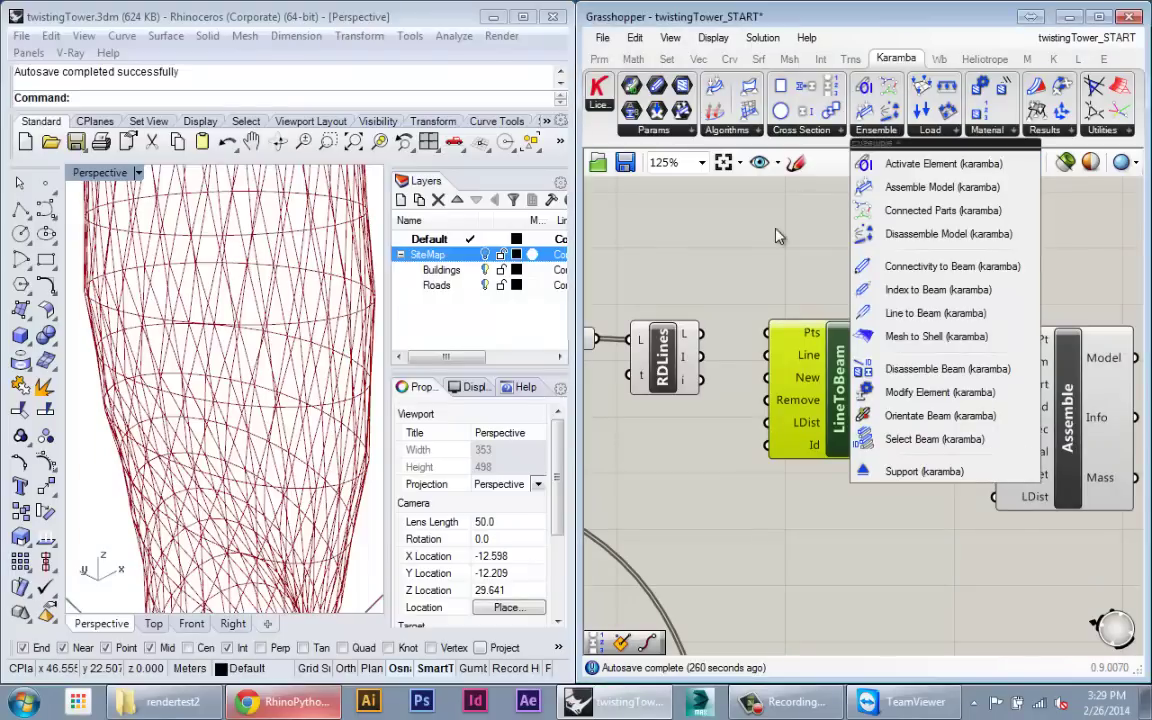
pyautogui.click(810, 303)
# - Connect the L output of Remove Duplicate Lines to the Line input of LineToBeam
pyautogui.moveTo(810, 303); pyautogui.dragTo(851, 275, button='right')
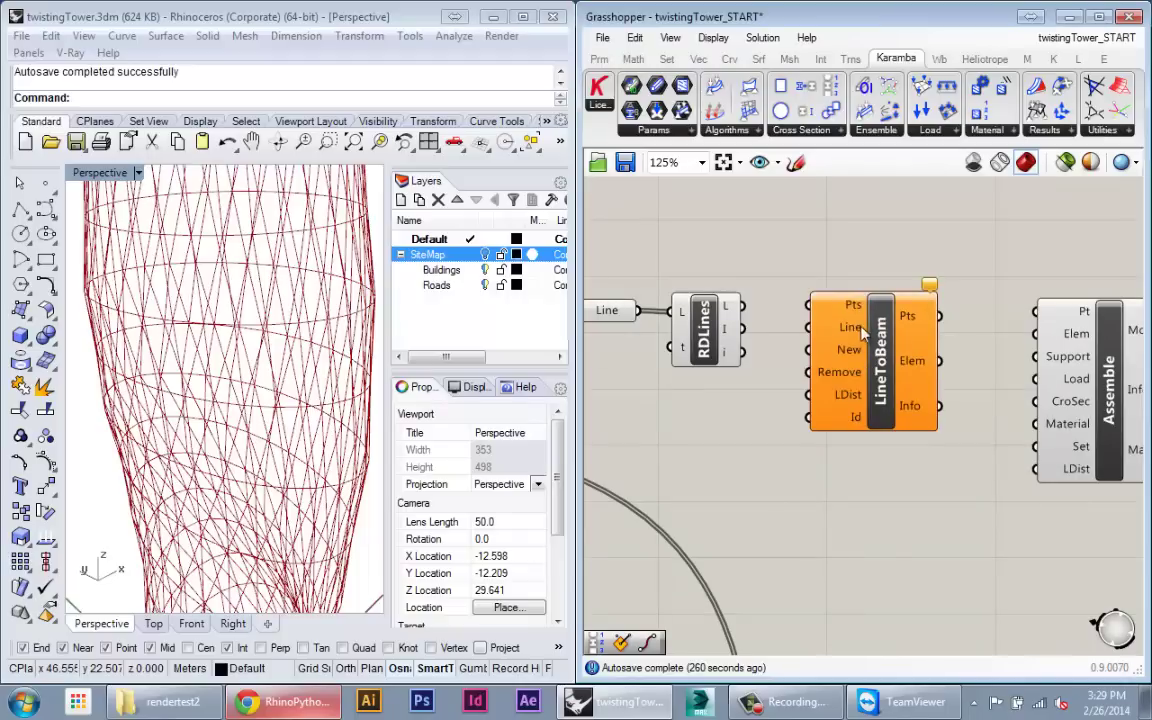
pyautogui.moveTo(741, 305); pyautogui.dragTo(865, 343)
pyautogui.moveTo(865, 343); pyautogui.dragTo(818, 337, button='right')
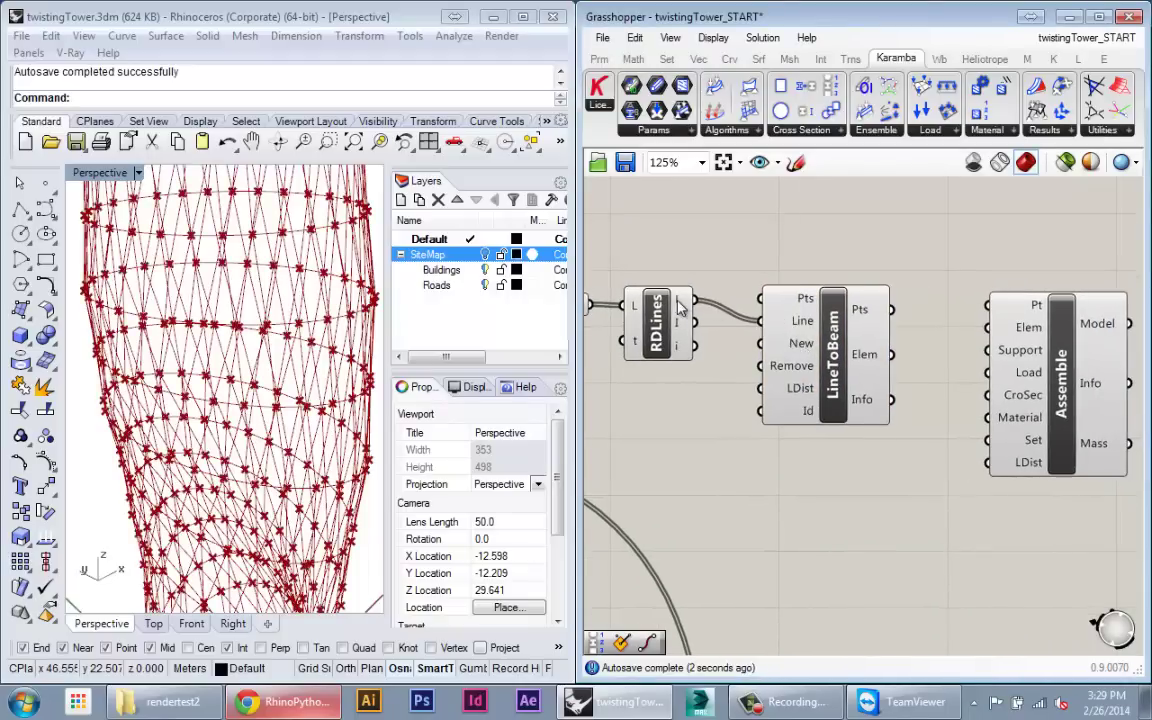
pyautogui.moveTo(800, 330)
# - Connect LineToBeam's Elem output to Assemble's Elem input and adjust the Assemble component's placement beside LineToBeam
pyautogui.moveTo(866, 366)
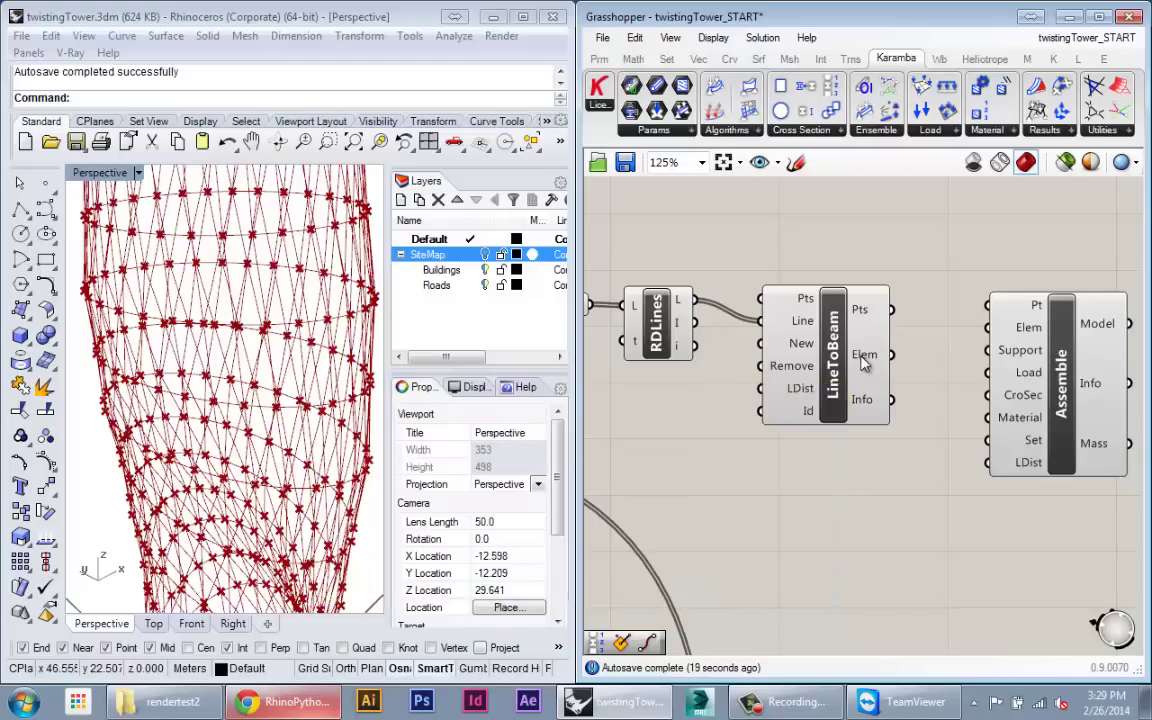
pyautogui.moveTo(864, 363)
pyautogui.moveTo(893, 360); pyautogui.dragTo(989, 372)
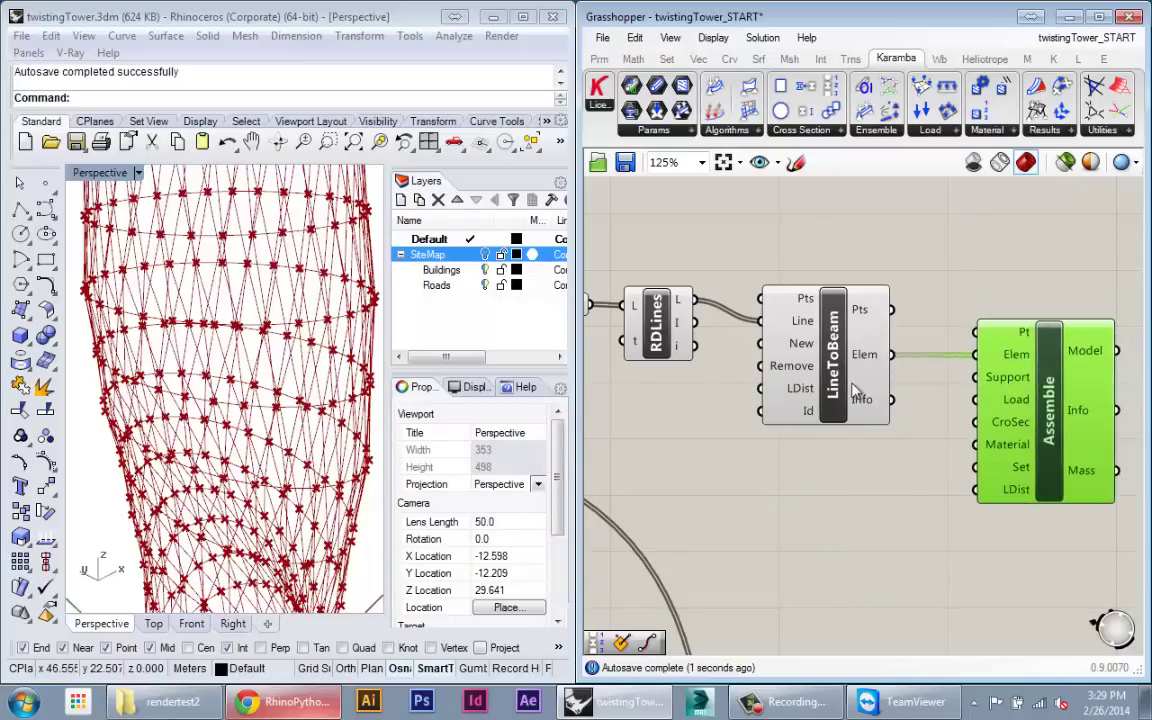
pyautogui.moveTo(852, 385); pyautogui.dragTo(873, 385)
pyautogui.moveTo(1049, 426); pyautogui.dragTo(1065, 425)
pyautogui.moveTo(1062, 421); pyautogui.dragTo(1020, 419, button='right')
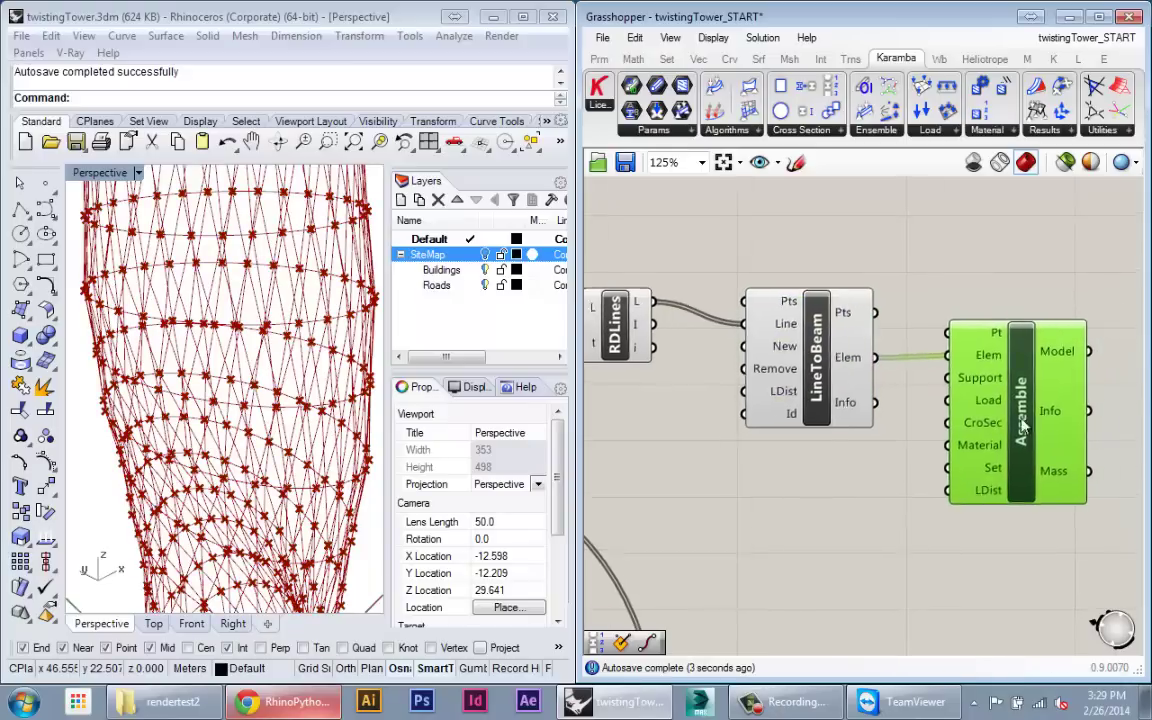
# - Review the Assemble component's Model output and move the component lower and further away from LineToBeam
pyautogui.click(995, 276)
pyautogui.moveTo(1045, 367); pyautogui.dragTo(1014, 329, button='right')
pyautogui.moveTo(1016, 313)
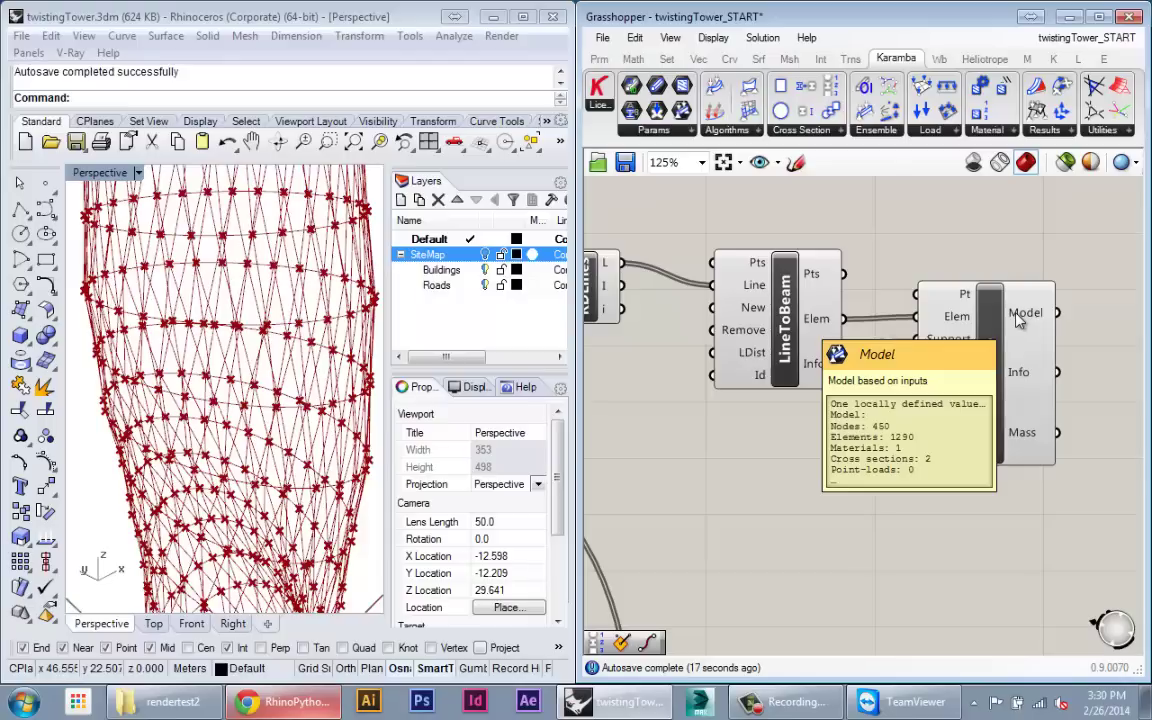
pyautogui.moveTo(976, 301); pyautogui.dragTo(912, 290, button='right')
pyautogui.moveTo(938, 385); pyautogui.dragTo(943, 421)
pyautogui.scroll(-6, 272, 484)
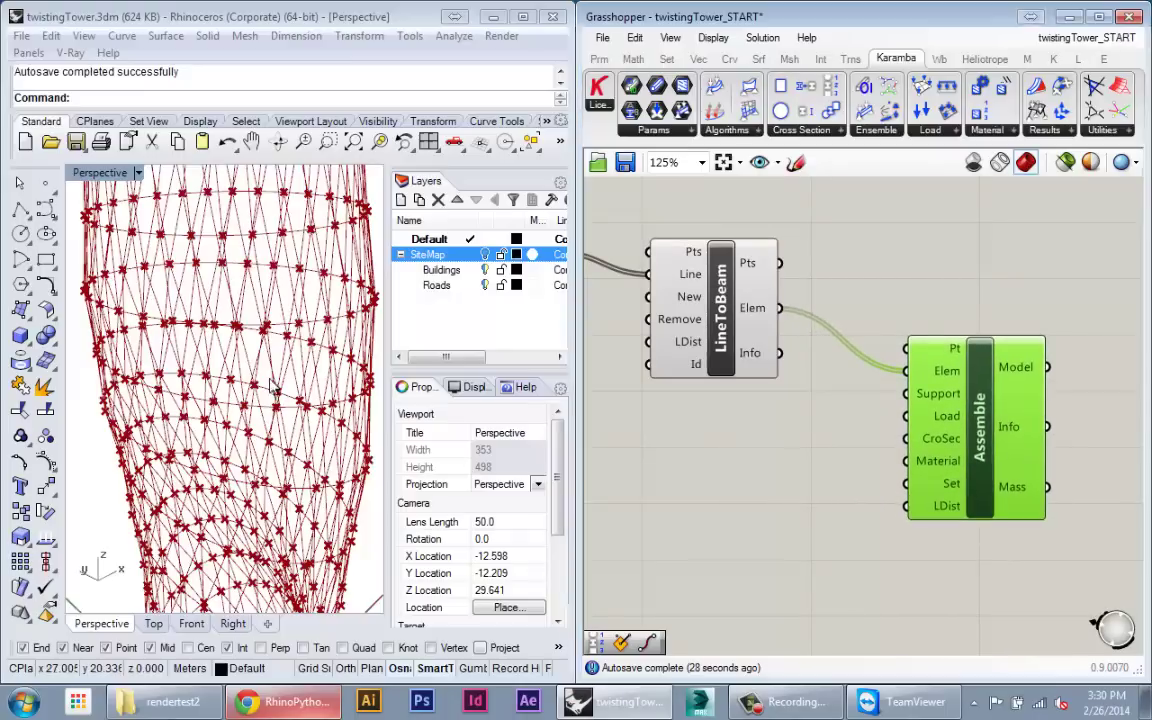
pyautogui.scroll(5, 272, 484)
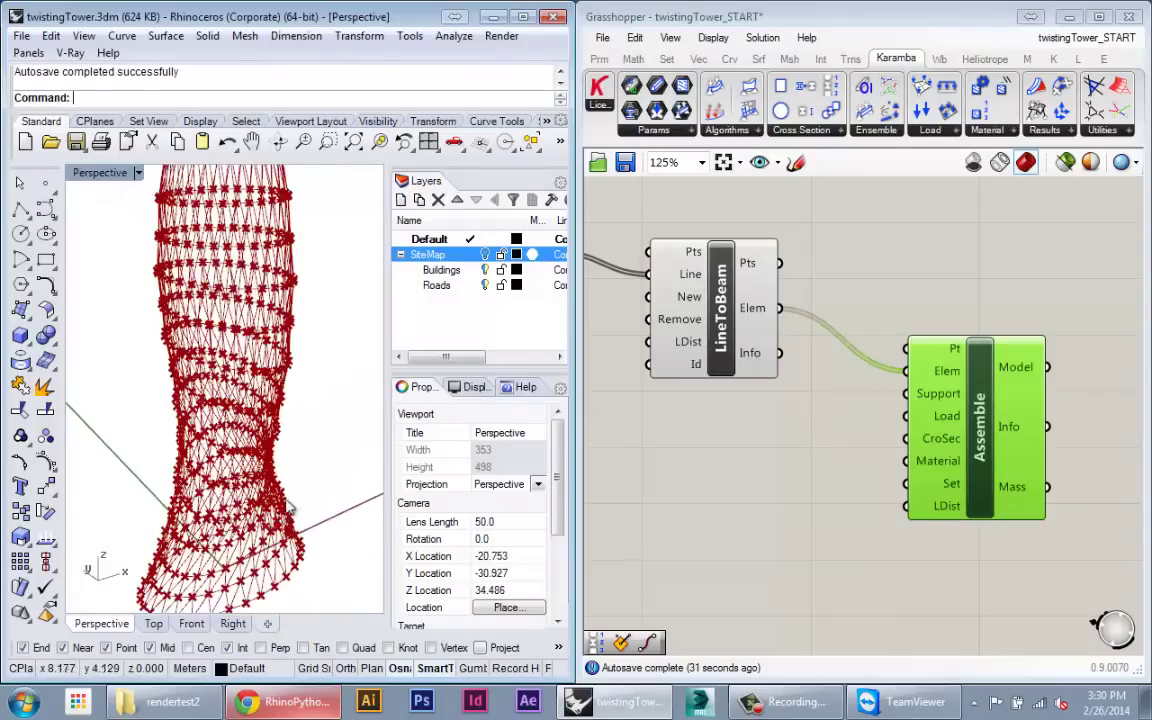
pyautogui.moveTo(896, 475); pyautogui.dragTo(800, 482, button='right')
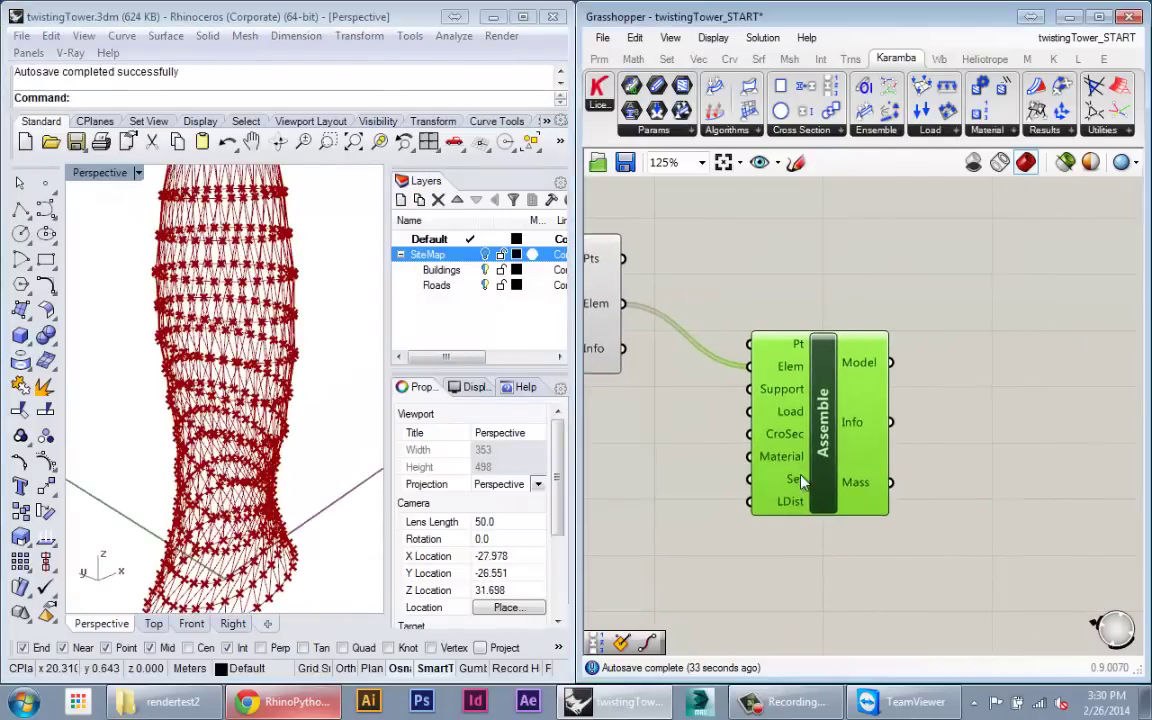